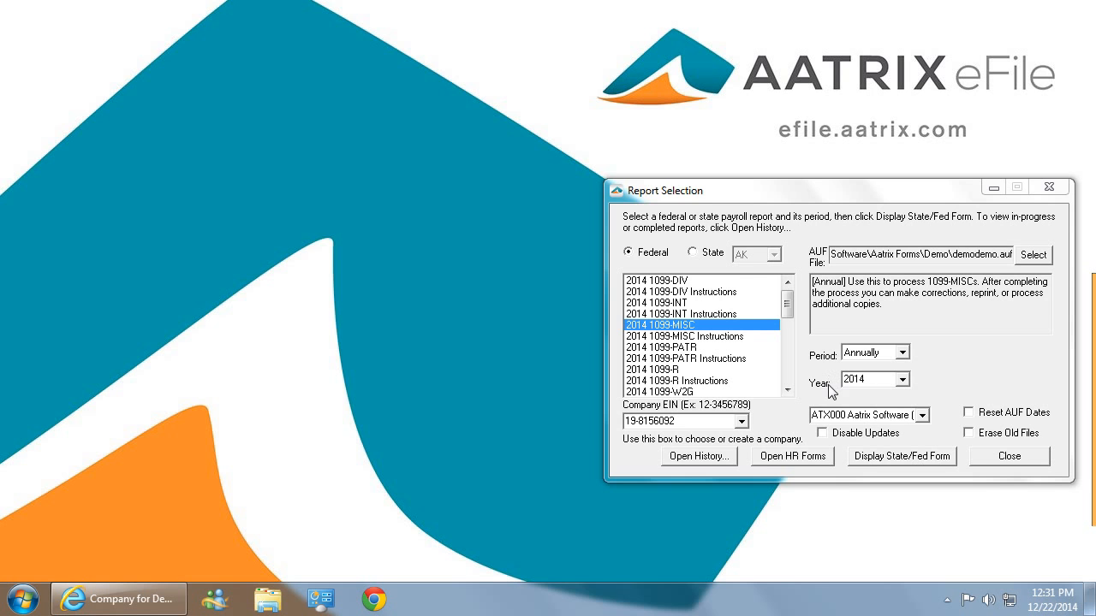
# Launch the 2014 1099-MISC federal form and advance through every setup wizard page keeping the default answers.
pyautogui.click(901, 461)
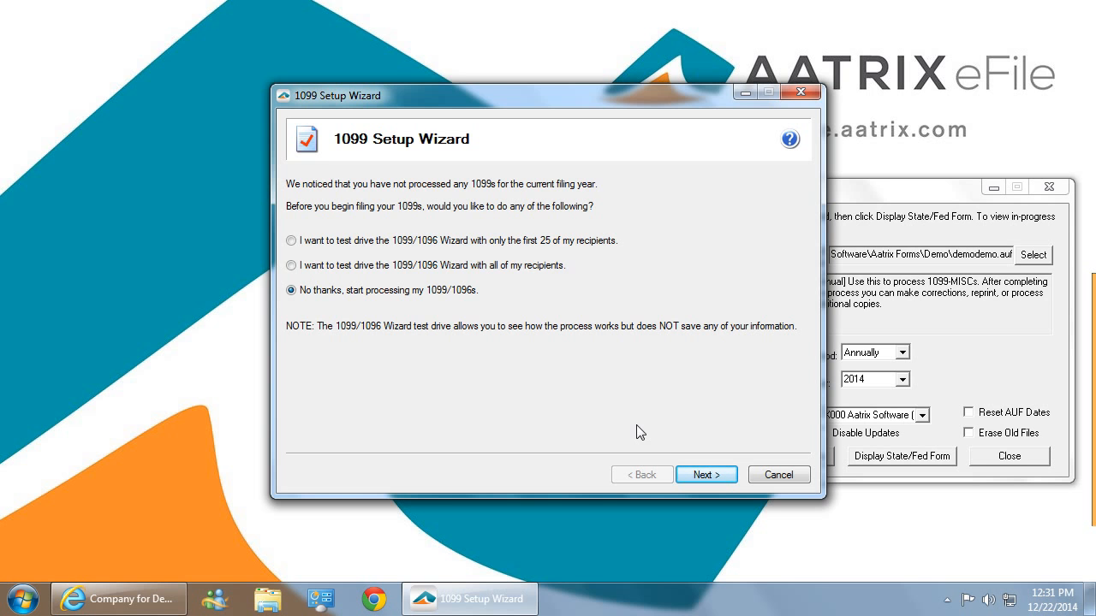
pyautogui.click(717, 479)
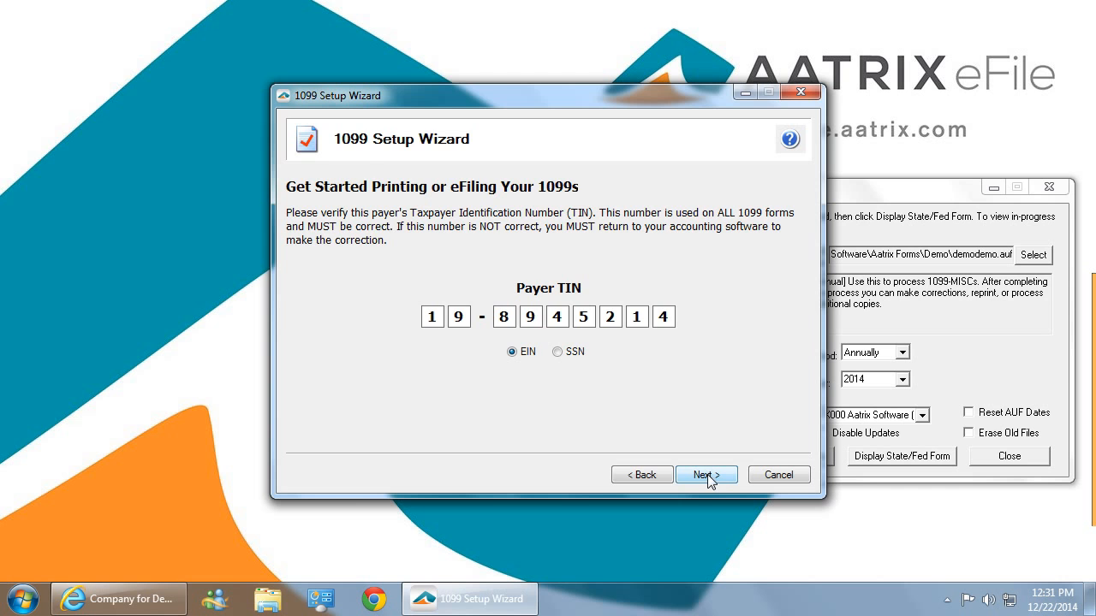
pyautogui.click(707, 474)
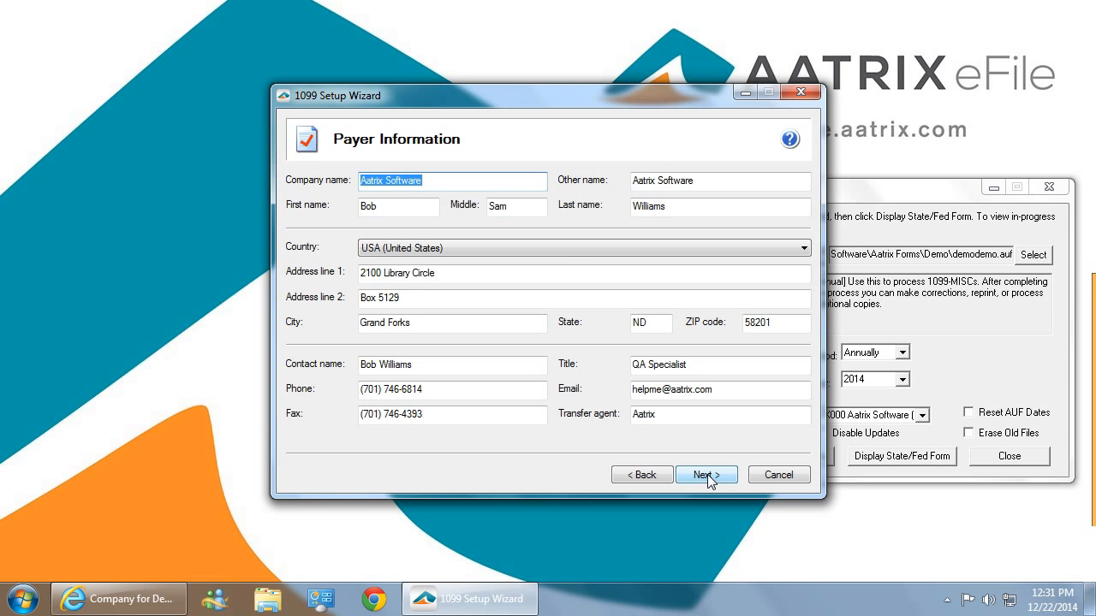
pyautogui.click(707, 475)
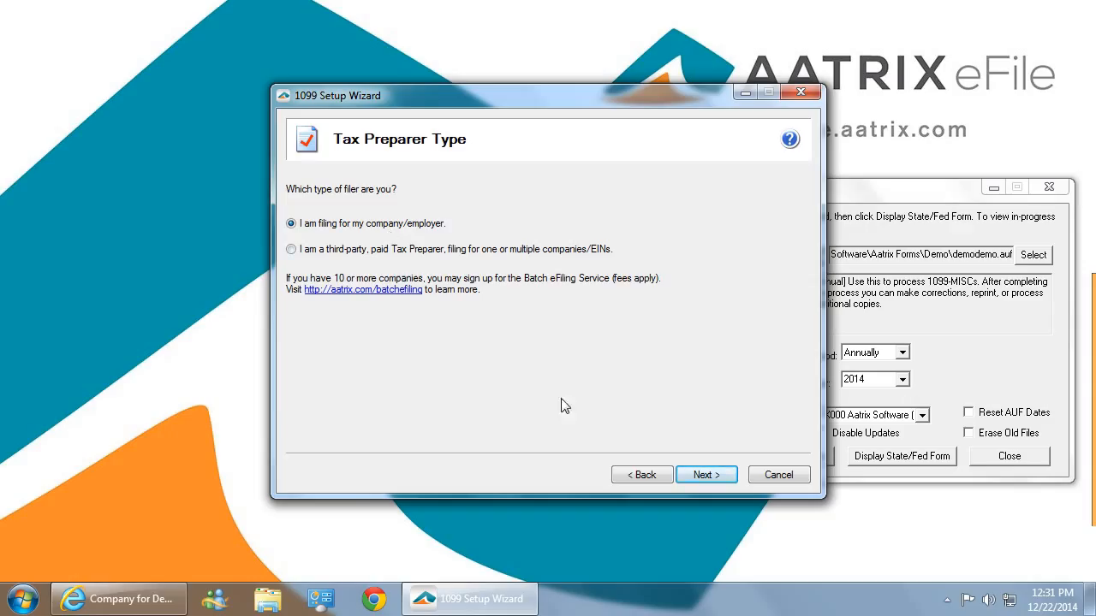
pyautogui.click(701, 473)
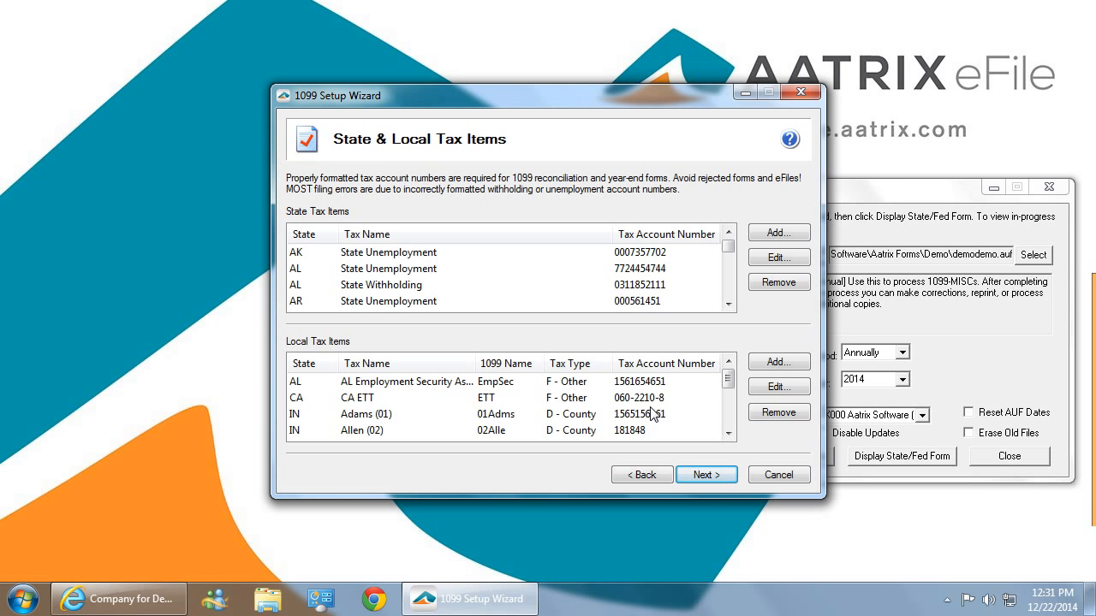
pyautogui.click(718, 476)
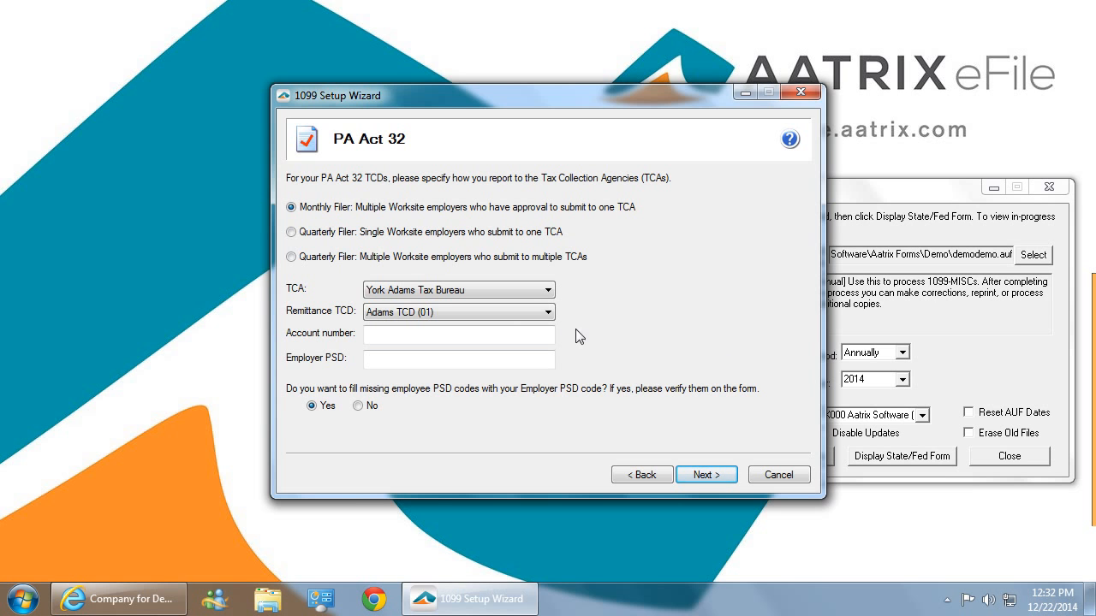
pyautogui.click(706, 476)
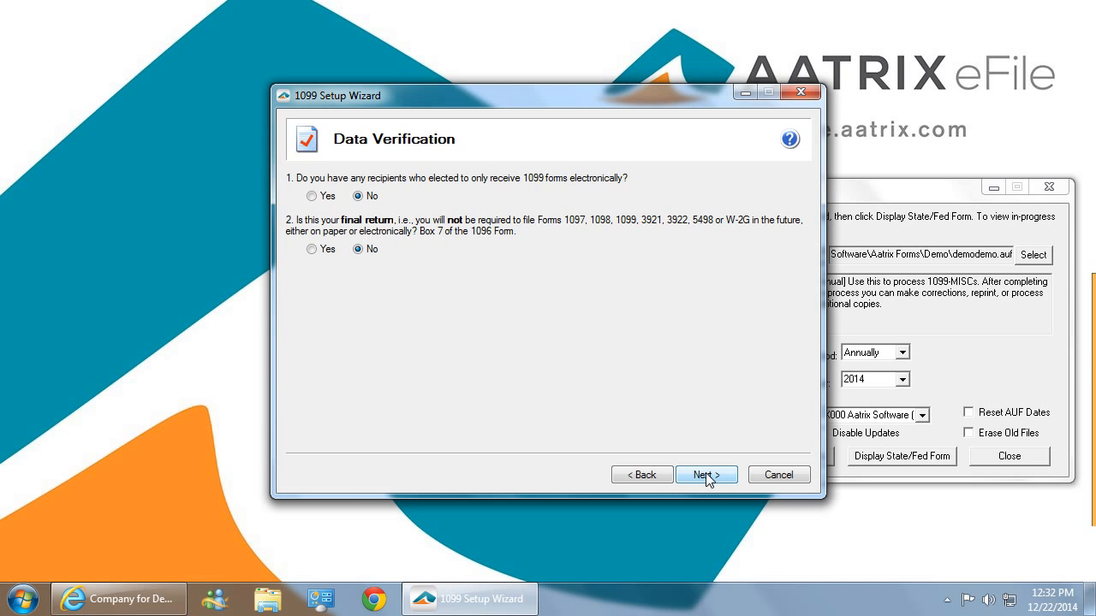
pyautogui.click(706, 476)
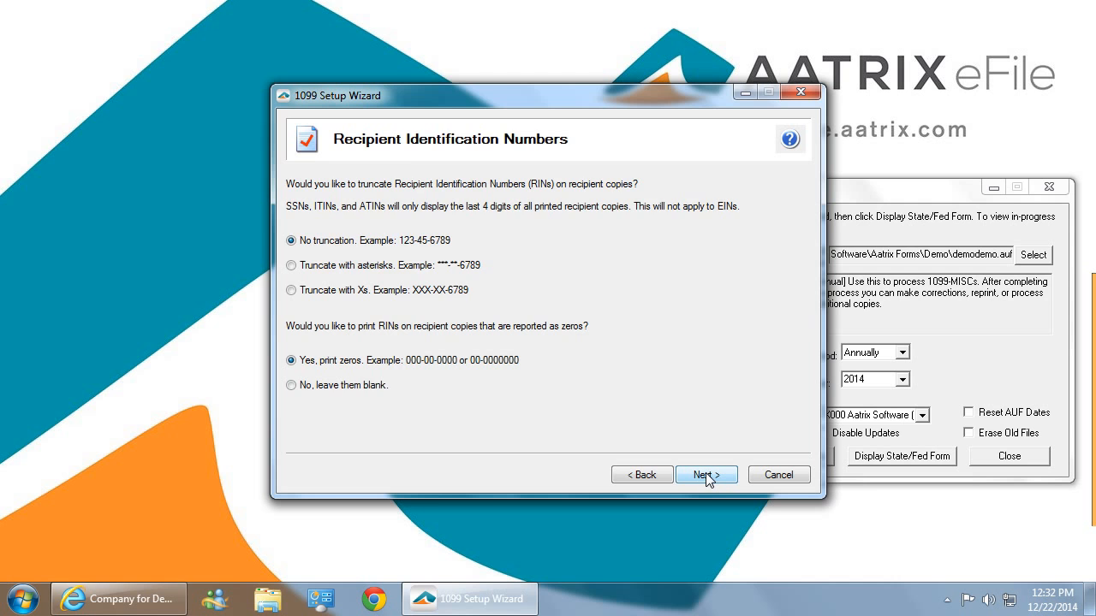
pyautogui.click(706, 474)
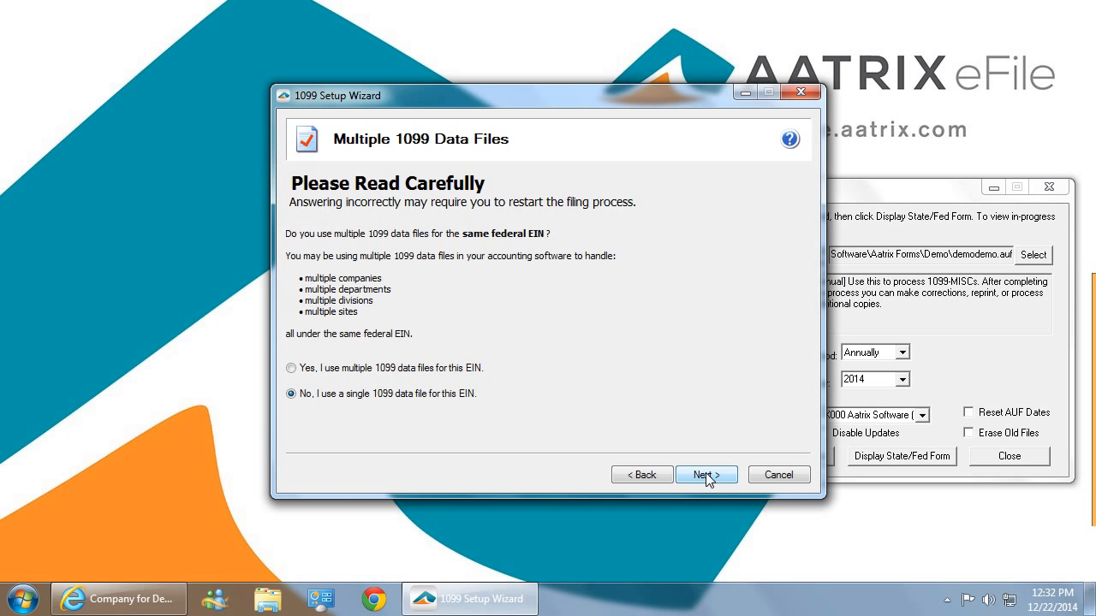
pyautogui.click(705, 473)
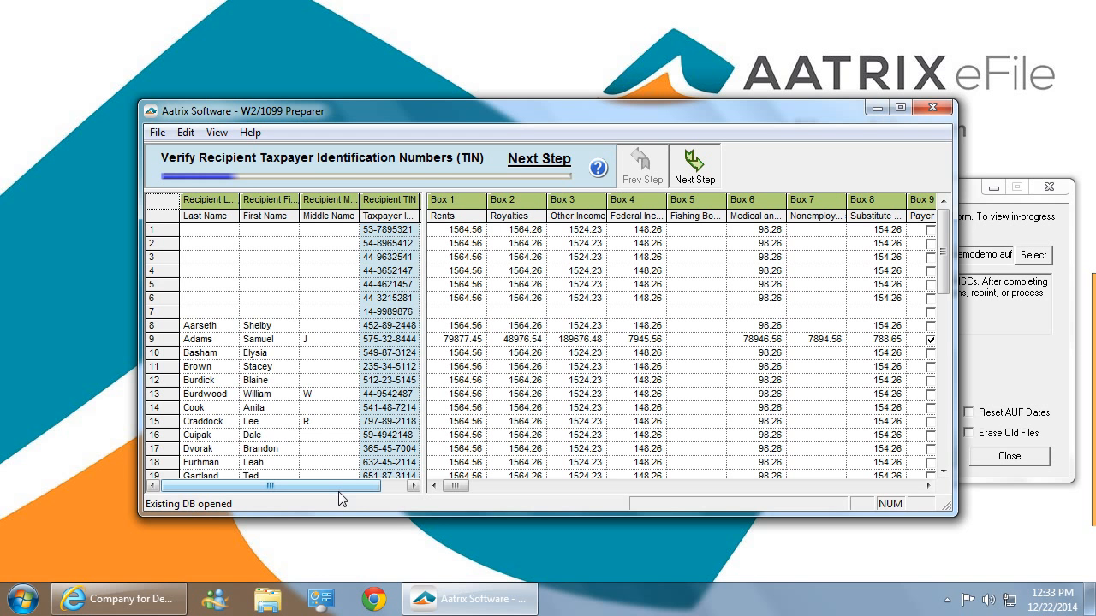
# Advance through the recipient verification stages for TINs, FEIN flags, names, income boxes, state income and filing state, returning to correct errors.
pyautogui.moveTo(335, 485)
pyautogui.mouseDown()
pyautogui.moveTo(355, 488)
pyautogui.moveTo(319, 486)
pyautogui.mouseUp()
pyautogui.click(698, 167)
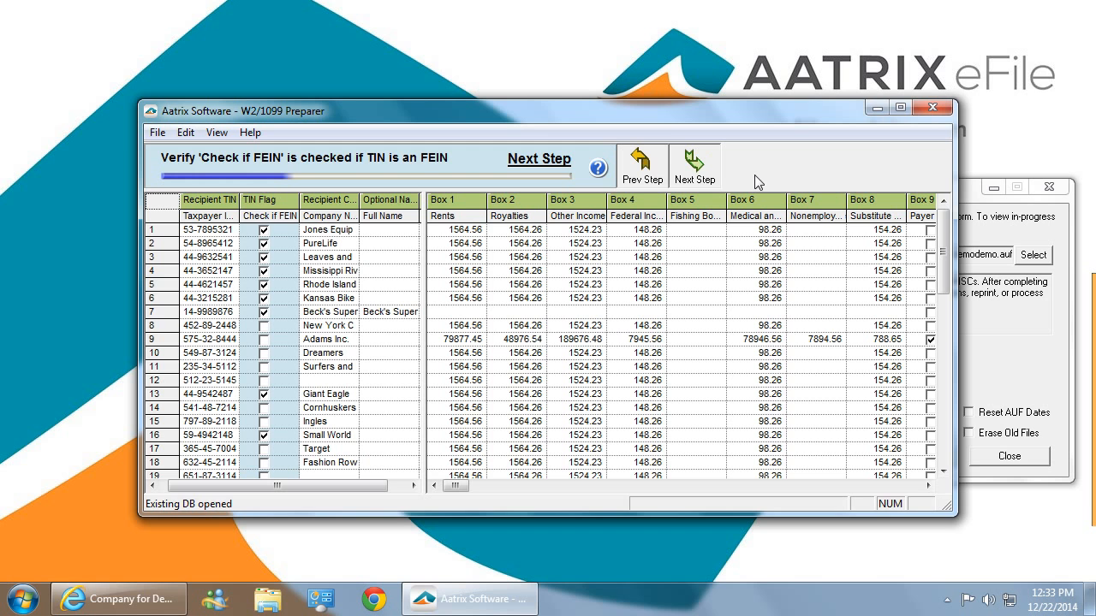
pyautogui.click(702, 169)
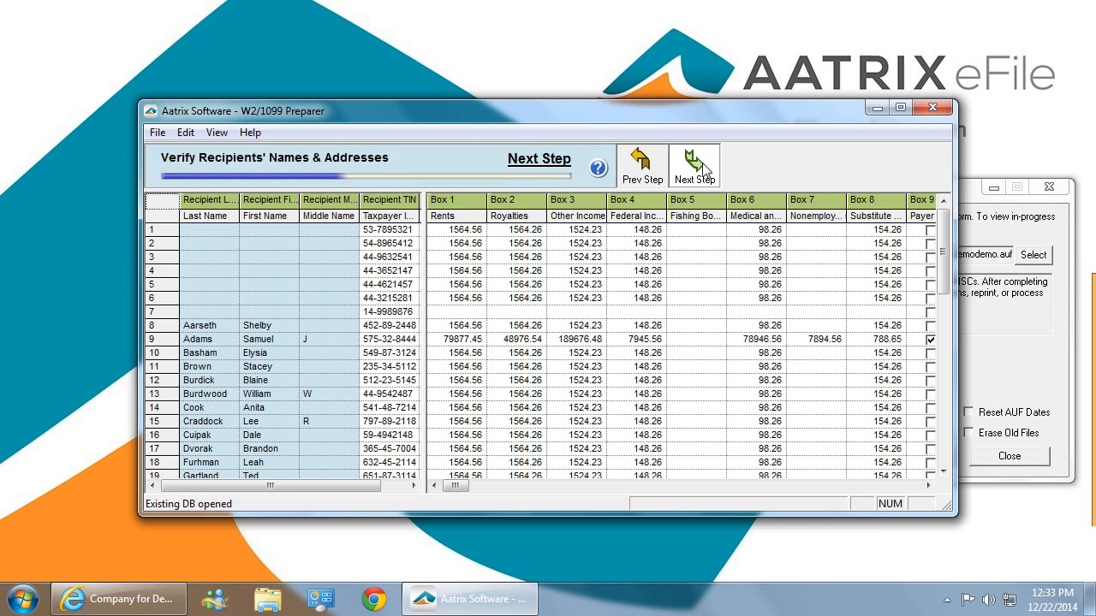
pyautogui.click(702, 169)
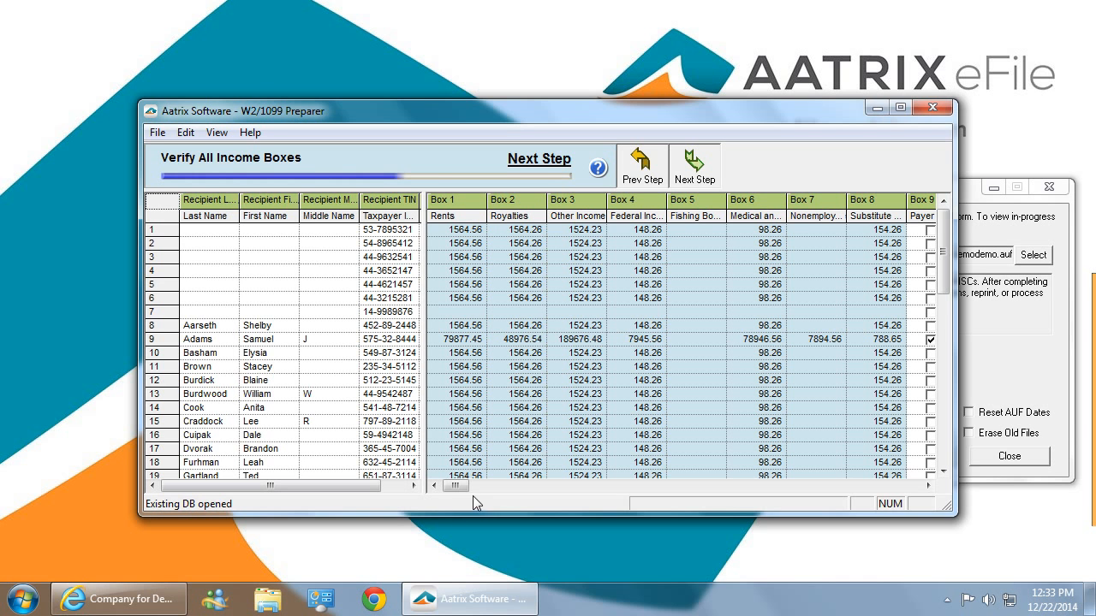
pyautogui.moveTo(459, 492); pyautogui.dragTo(620, 508)
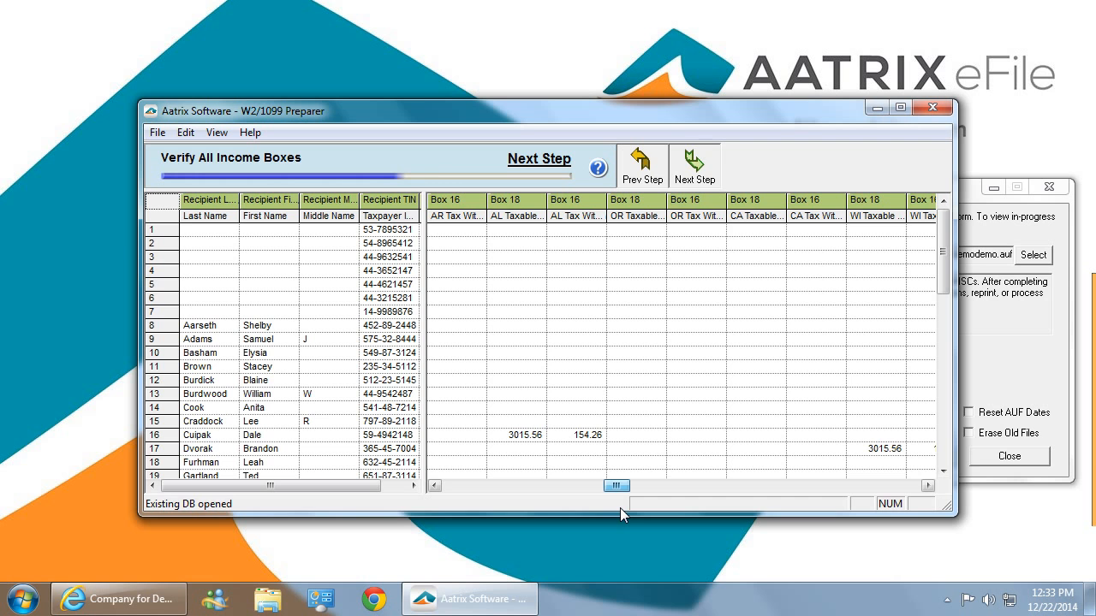
pyautogui.click(696, 167)
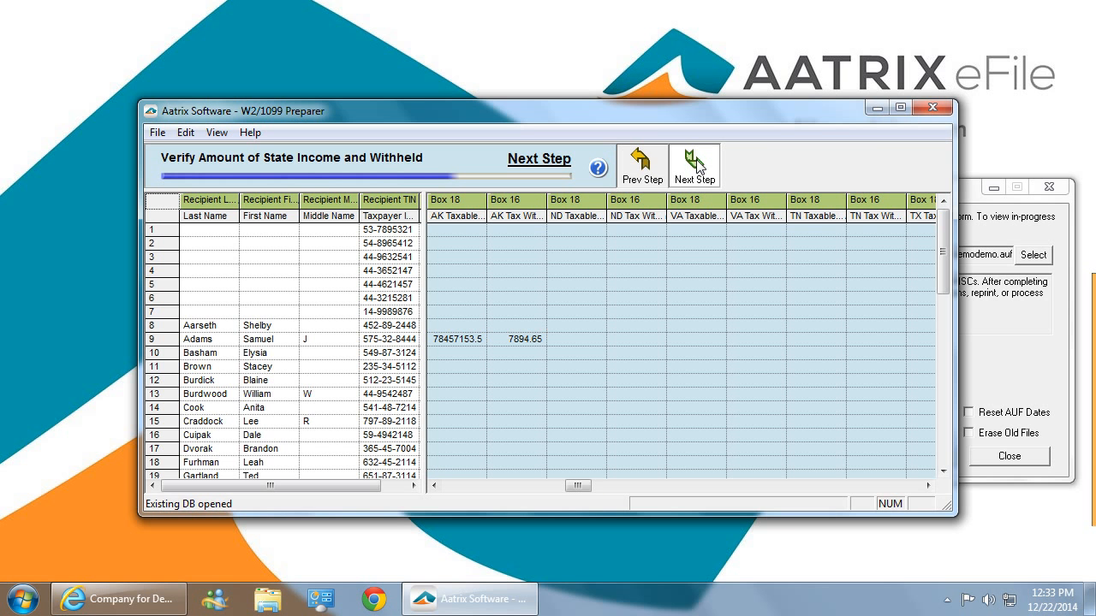
pyautogui.click(696, 167)
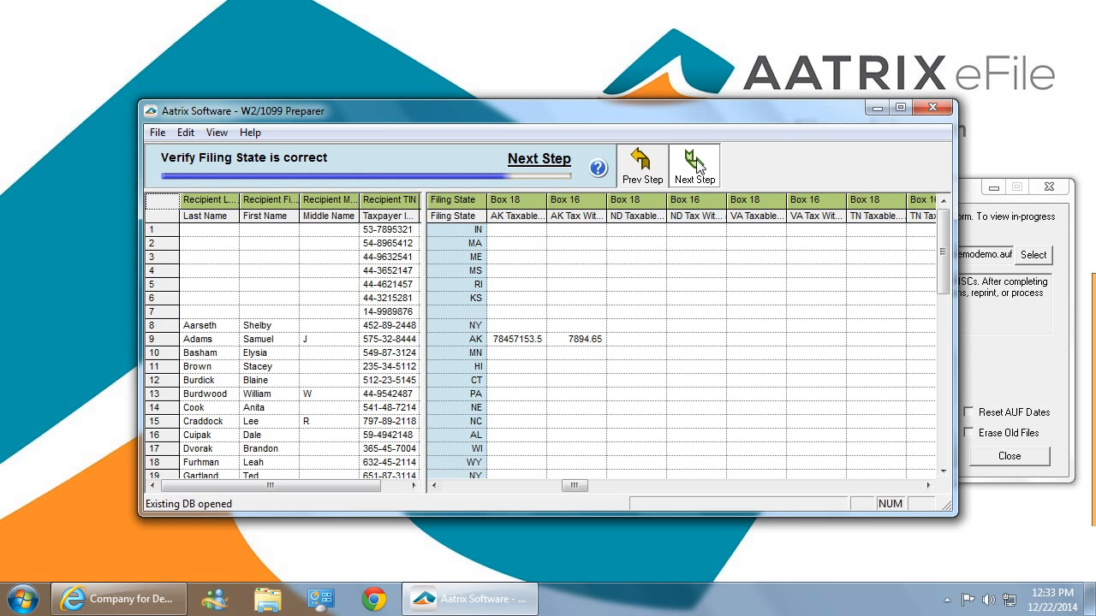
pyautogui.click(696, 167)
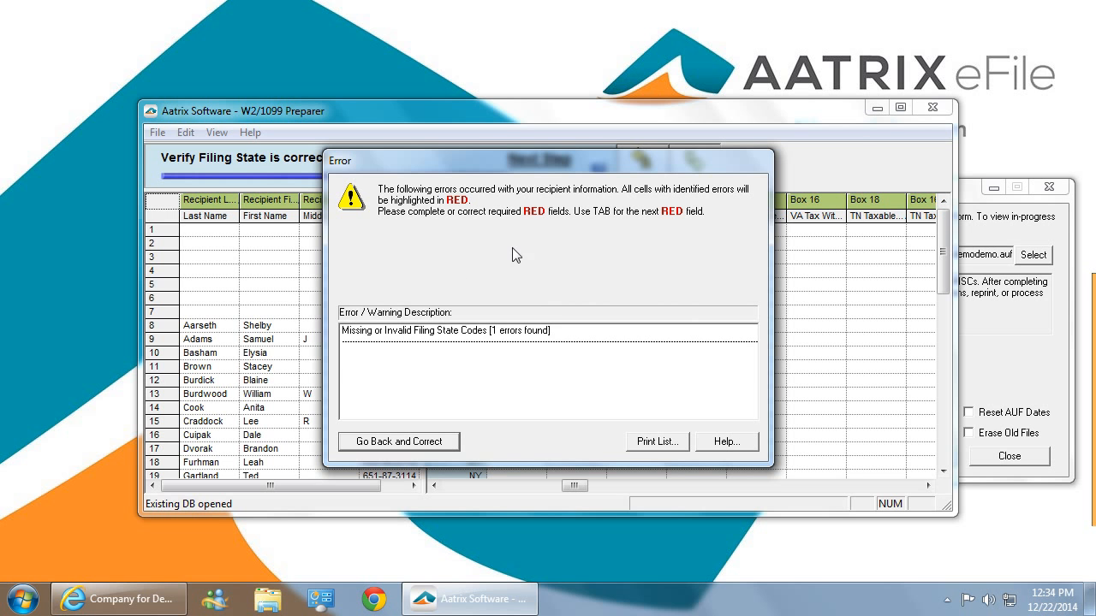
pyautogui.click(401, 438)
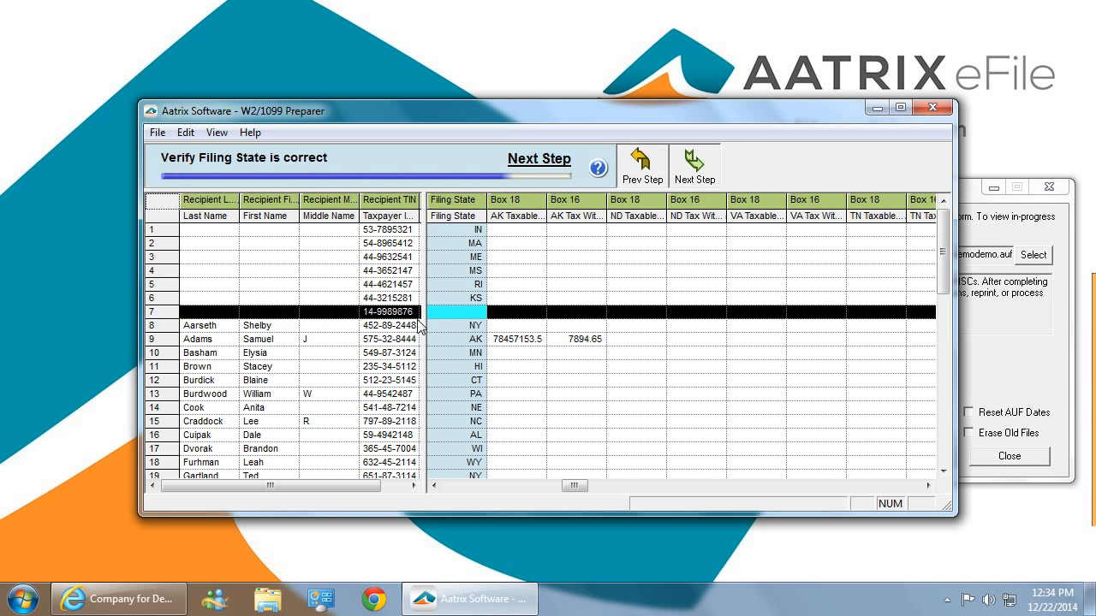
# Enter the recipient's last name and first name in the empty row 7.
pyautogui.click(226, 311)
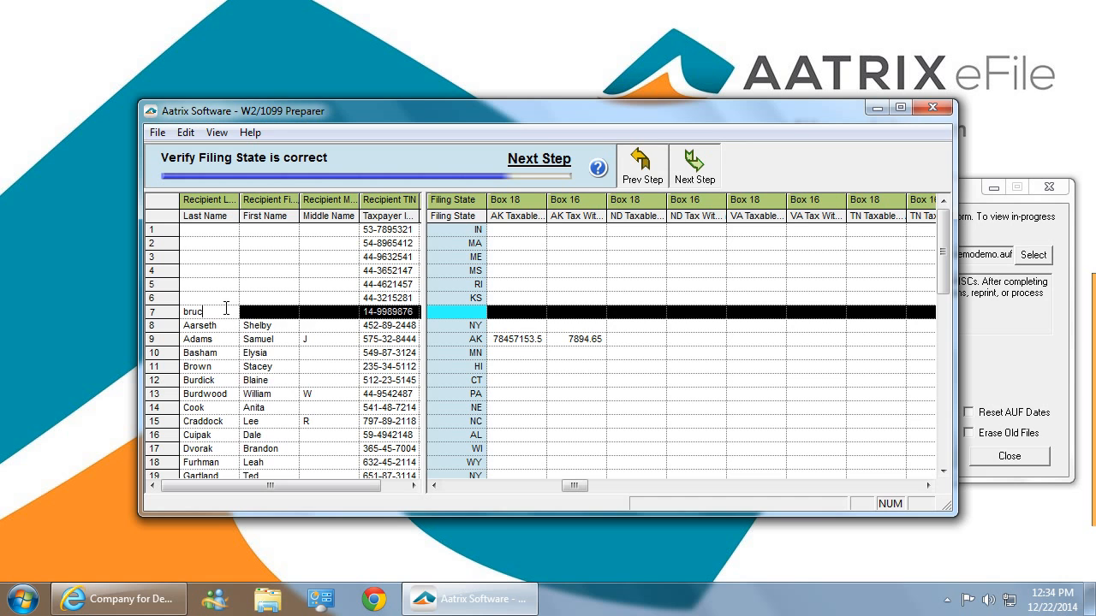
pyautogui.click(258, 313)
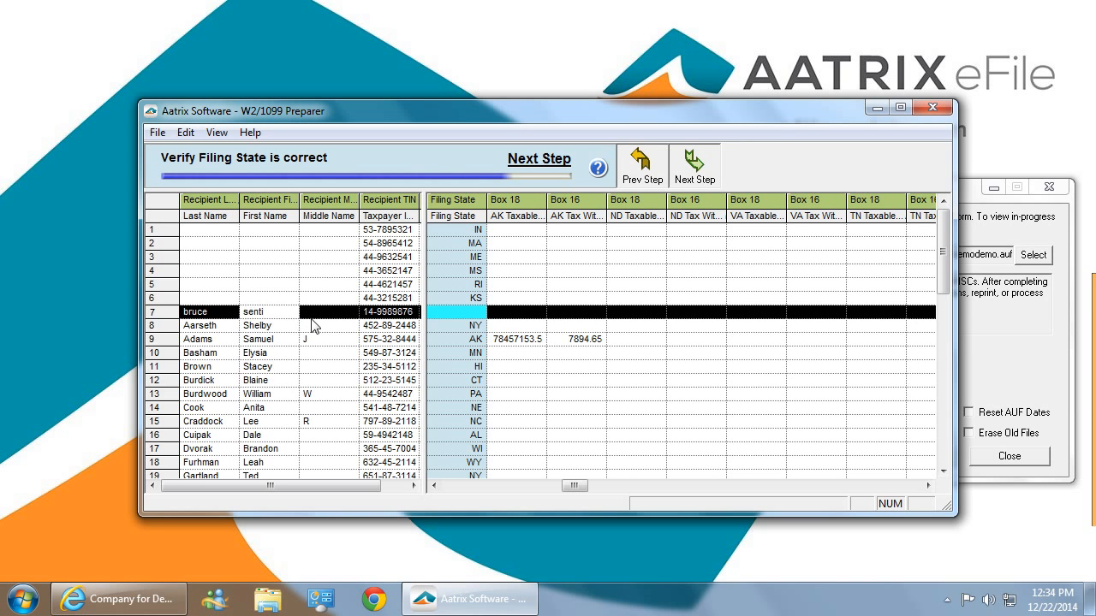
# Set row 7's filing state to ND - North Dakota.
pyautogui.click(455, 310)
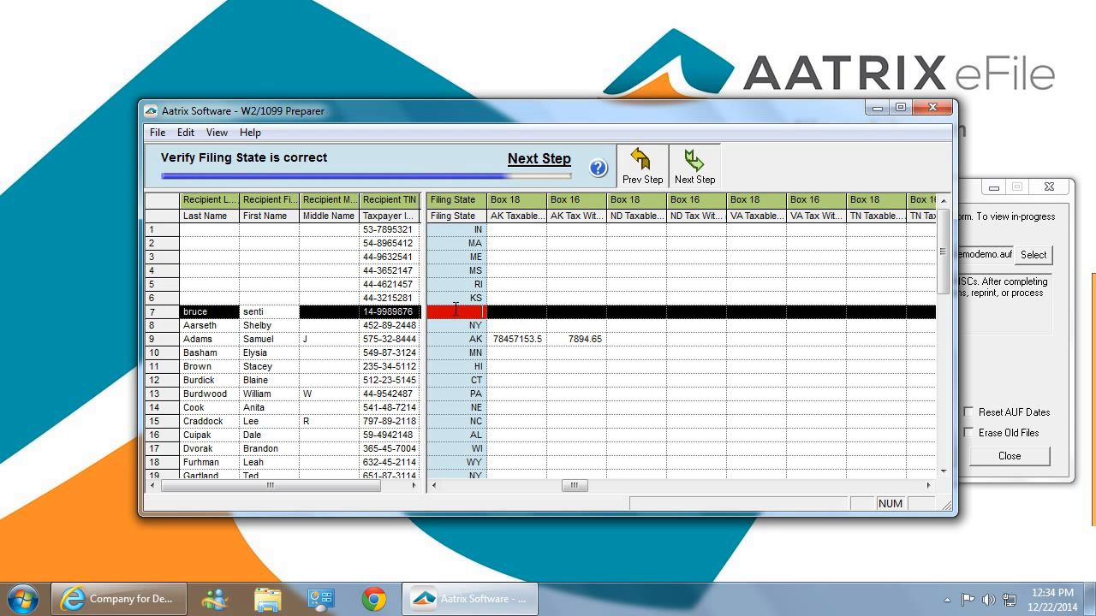
pyautogui.click(455, 310)
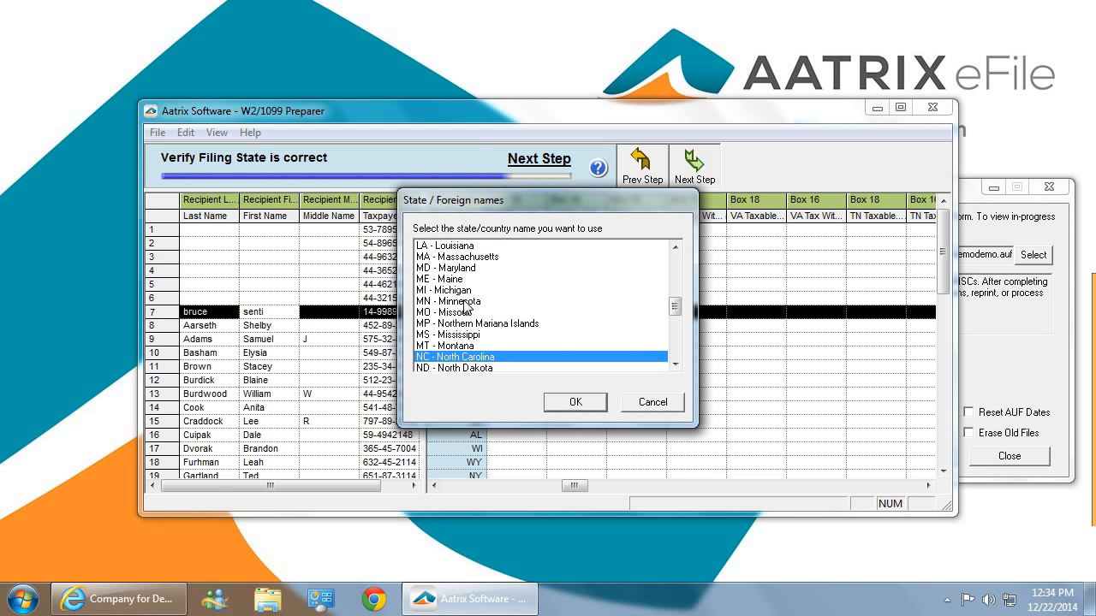
pyautogui.scroll(-1, 526, 295)
pyautogui.click(481, 336)
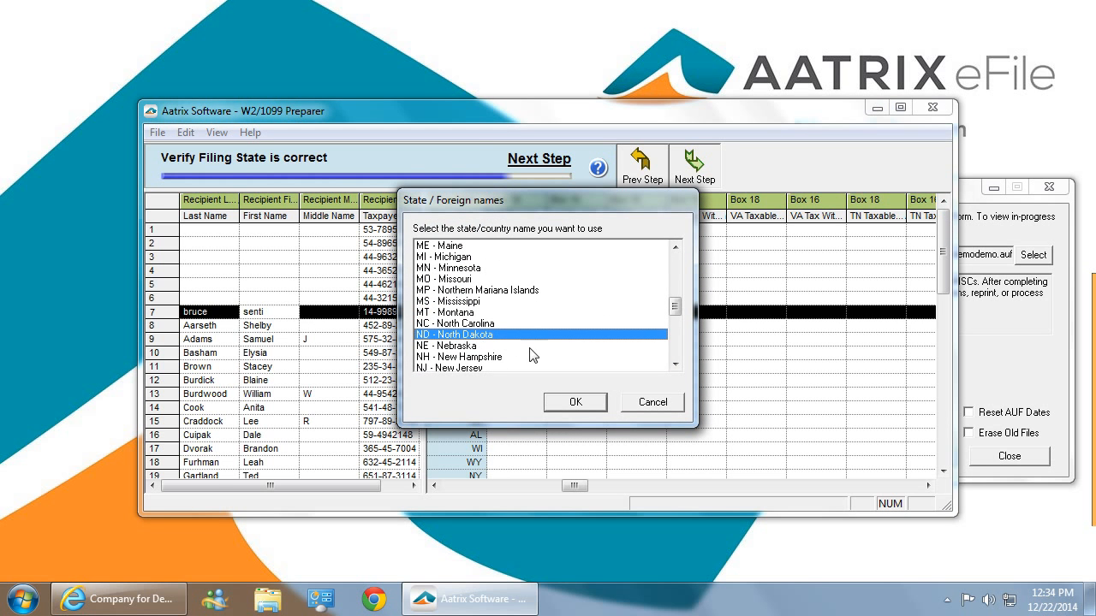
pyautogui.click(577, 402)
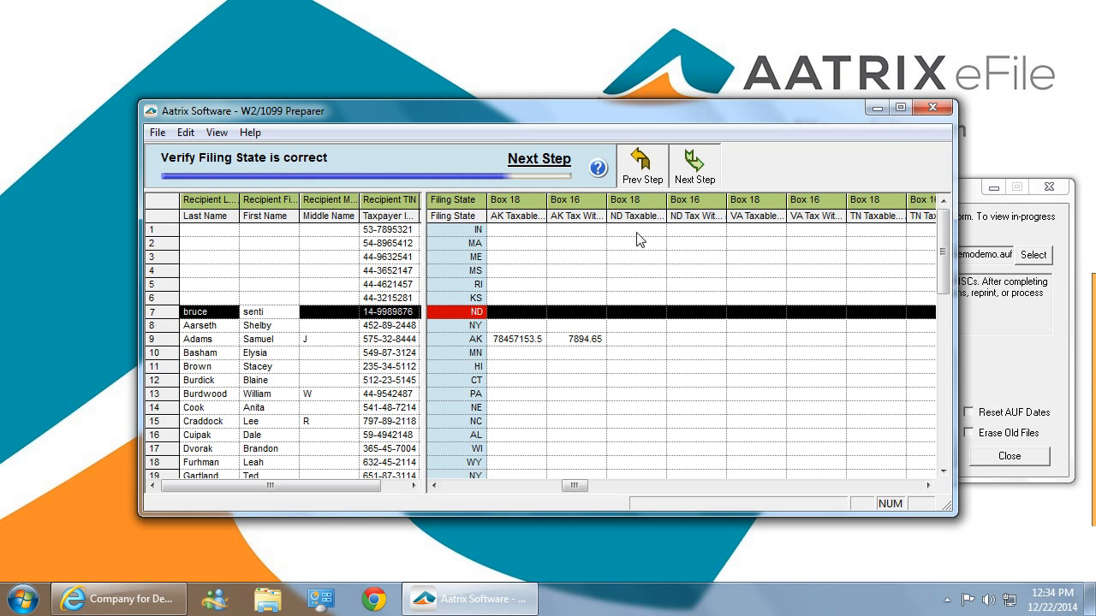
# Enter 7777 as row 7's North Dakota taxable income and move on to the next step.
pyautogui.click(651, 312)
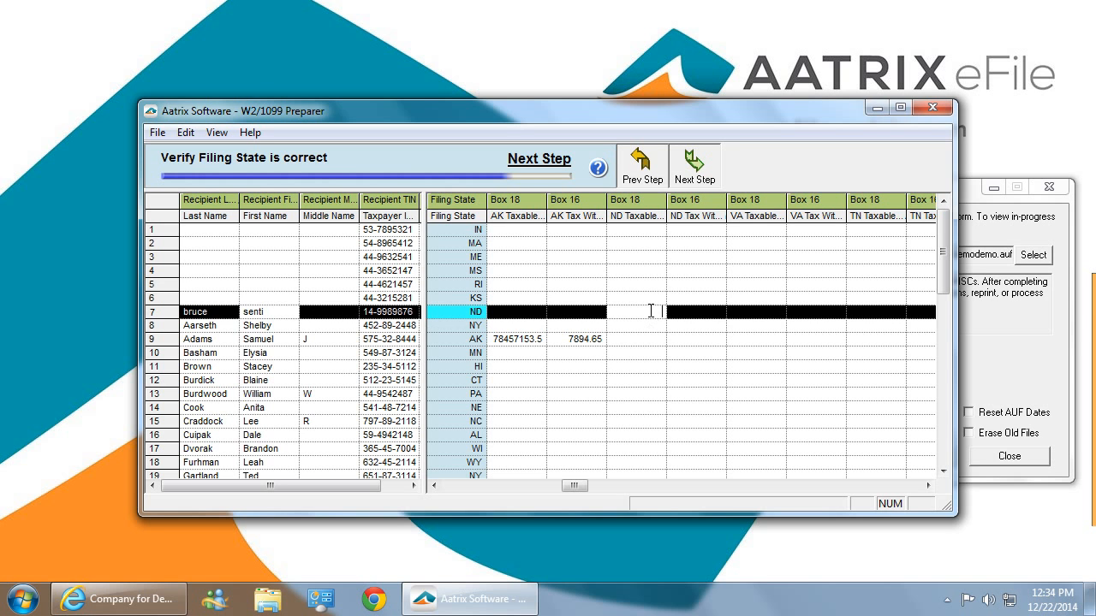
pyautogui.write('7777')
pyautogui.click(700, 178)
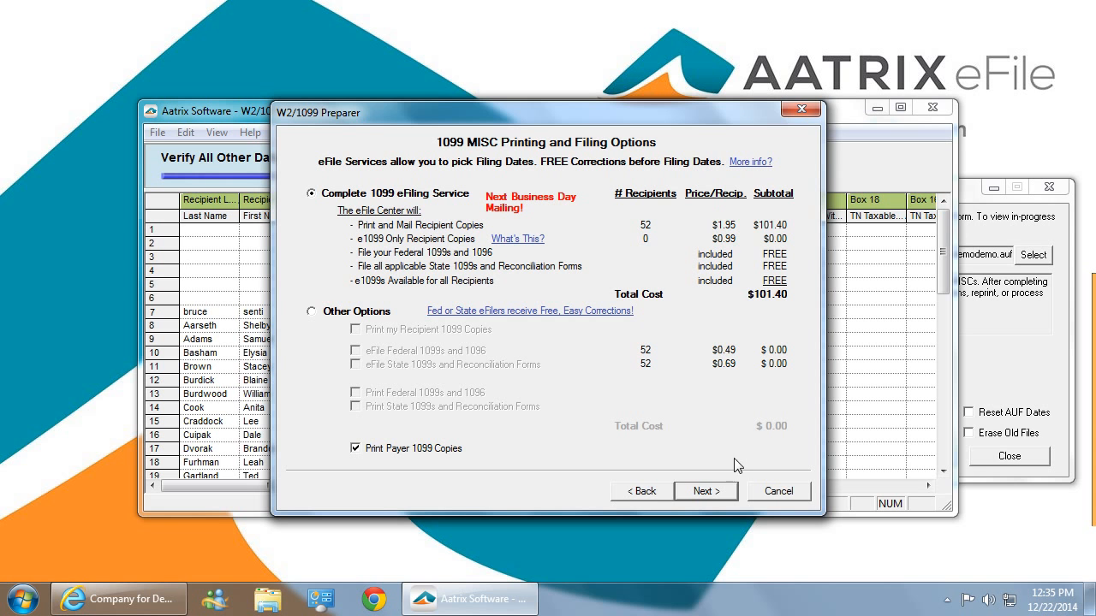
# Keep the Complete 1099 eFiling Service option and decline the CD archive.
pyautogui.click(720, 493)
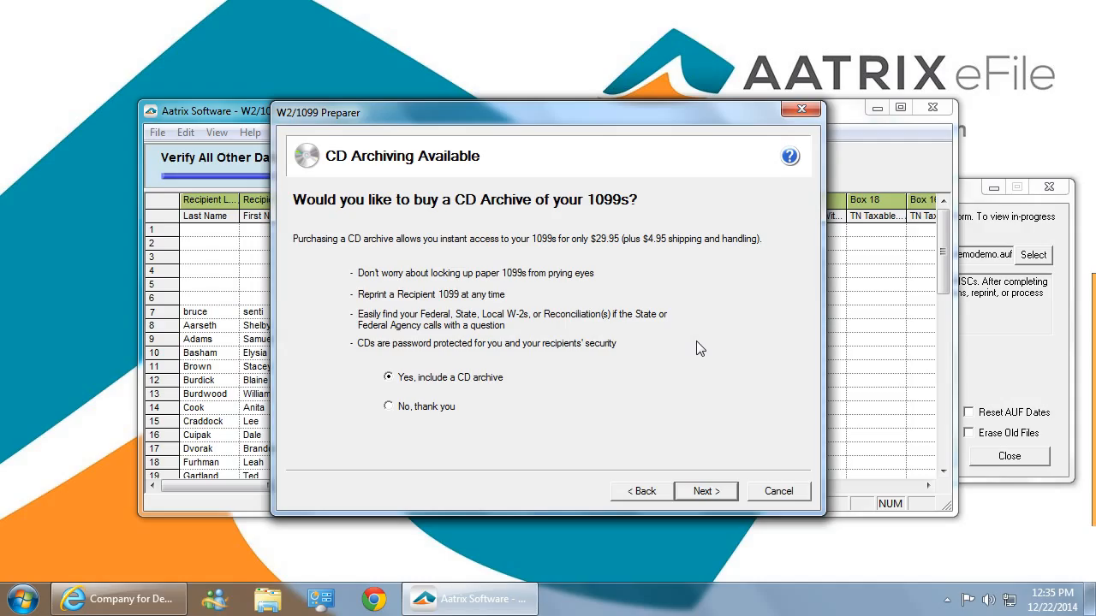
pyautogui.click(405, 412)
pyautogui.click(700, 494)
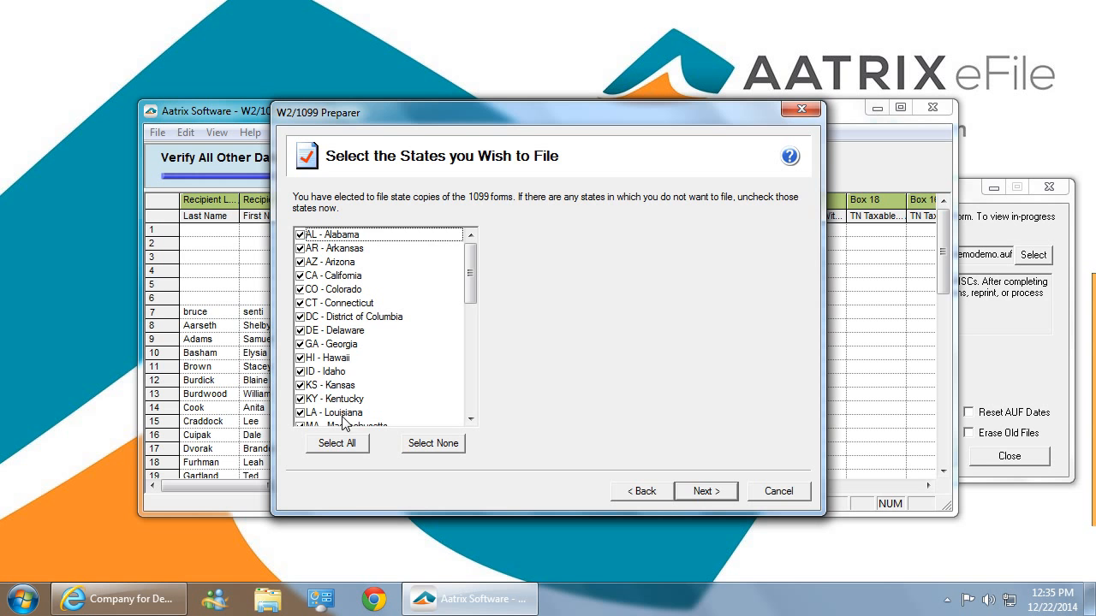
# Clear all states and select only ND - North Dakota as the state to file.
pyautogui.scroll(-1, 417, 364)
pyautogui.scroll(-3, 417, 364)
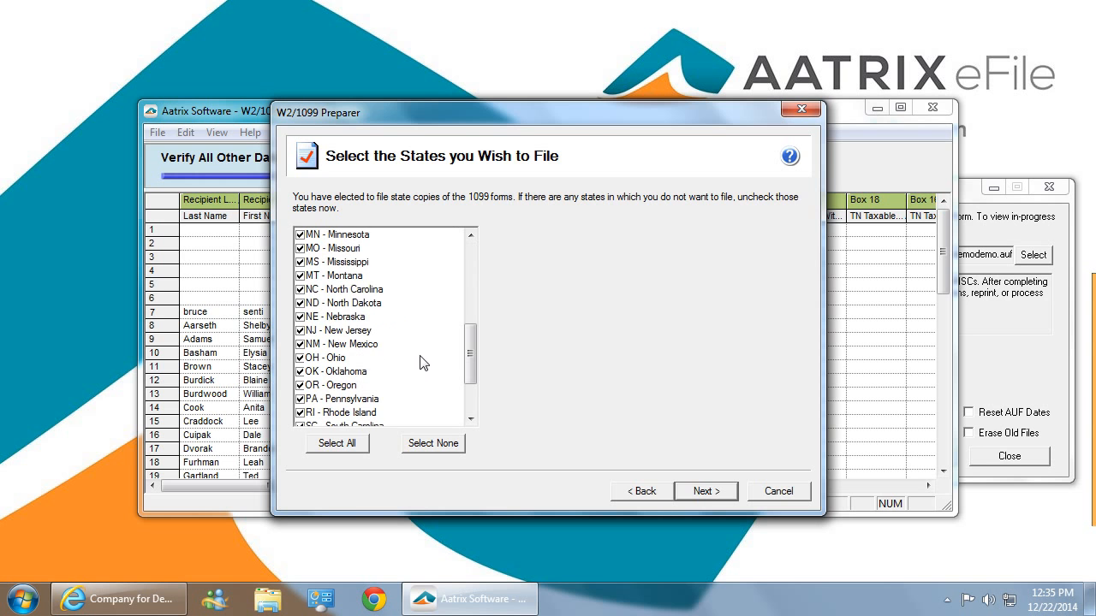
pyautogui.click(443, 454)
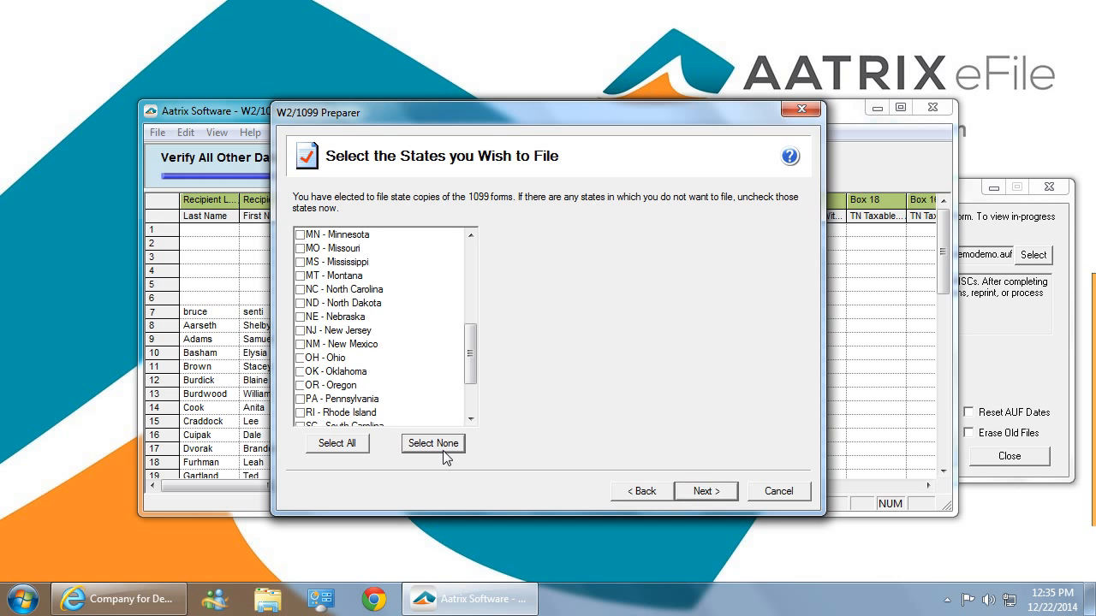
pyautogui.click(300, 303)
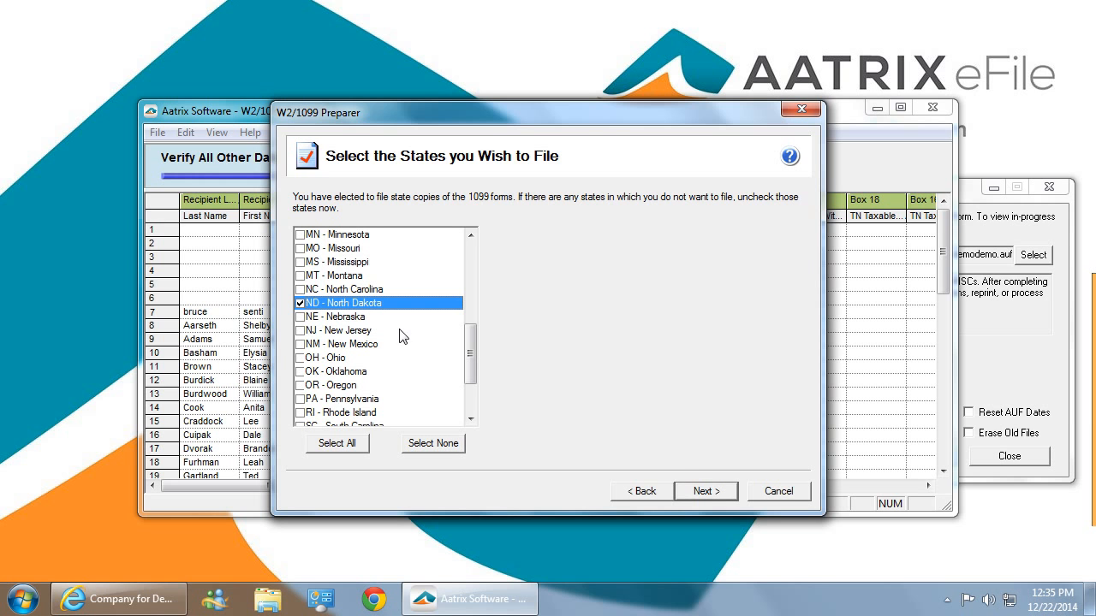
pyautogui.click(700, 492)
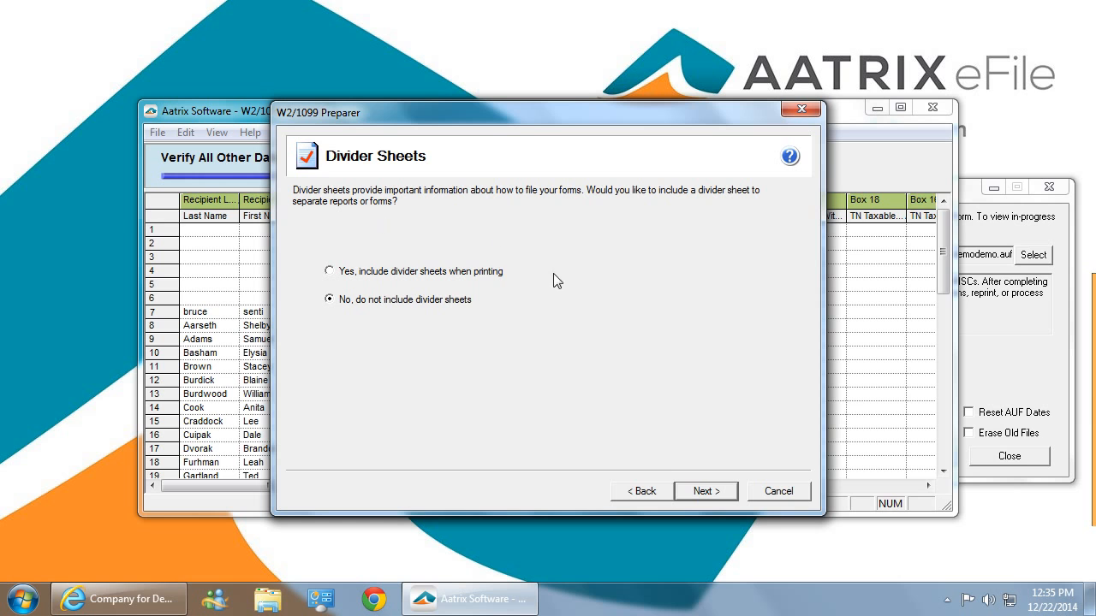
# Decline divider sheets and continue past the review summary of forms to be filed.
pyautogui.click(705, 492)
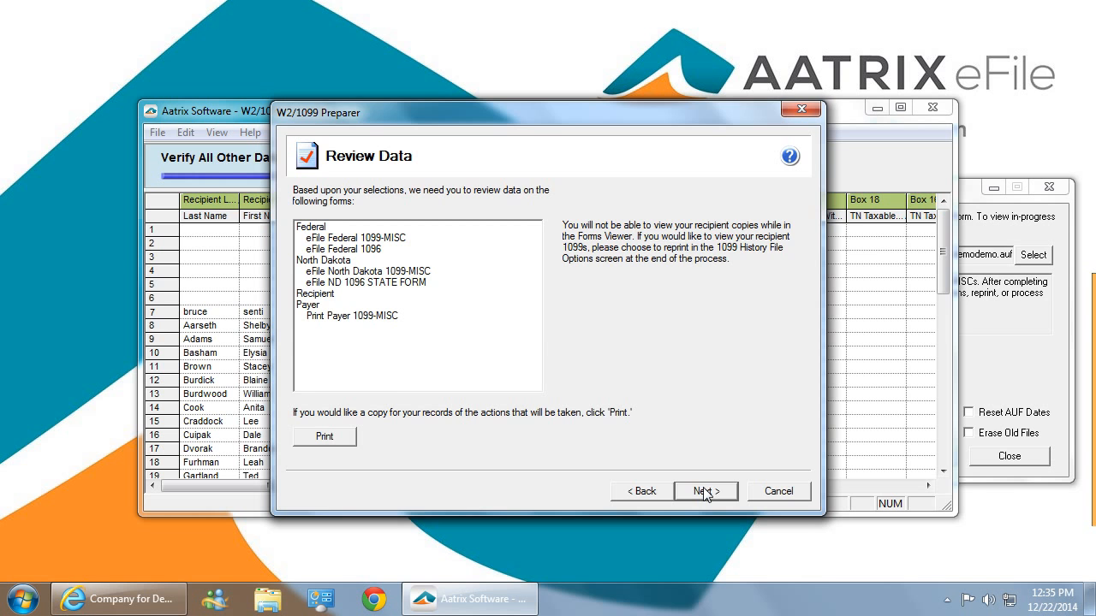
pyautogui.click(704, 490)
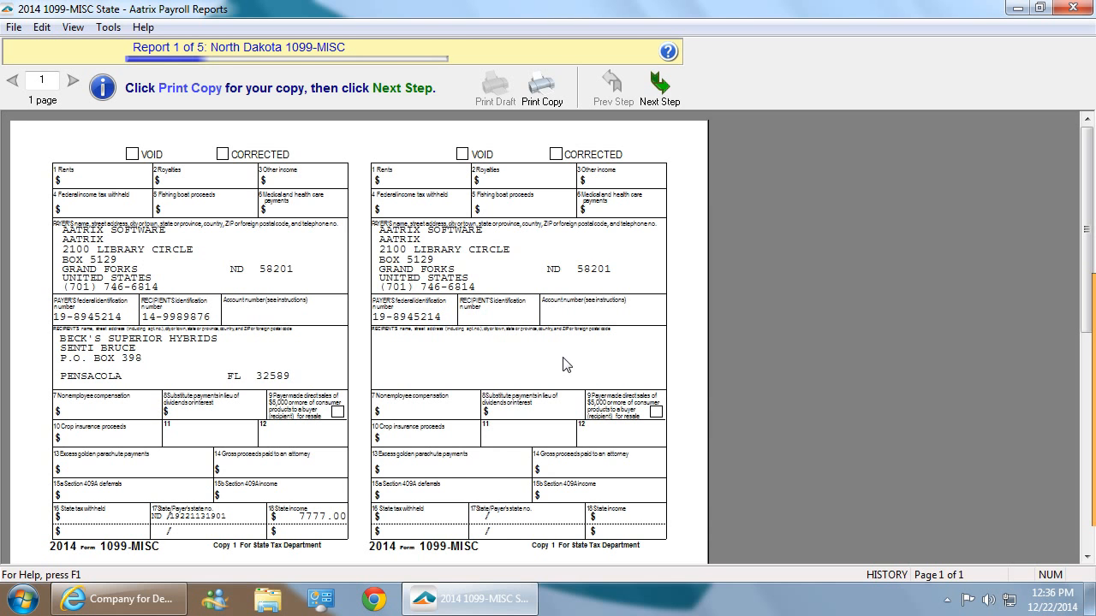
# Advance past the North Dakota 1099-MISC report without printing it.
pyautogui.click(675, 88)
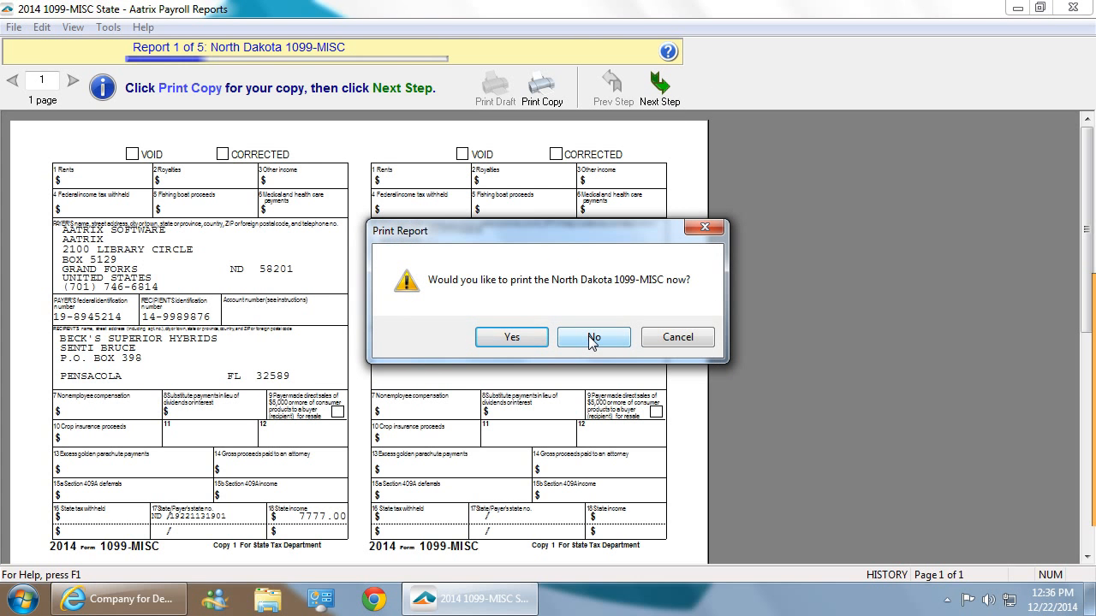
pyautogui.click(591, 338)
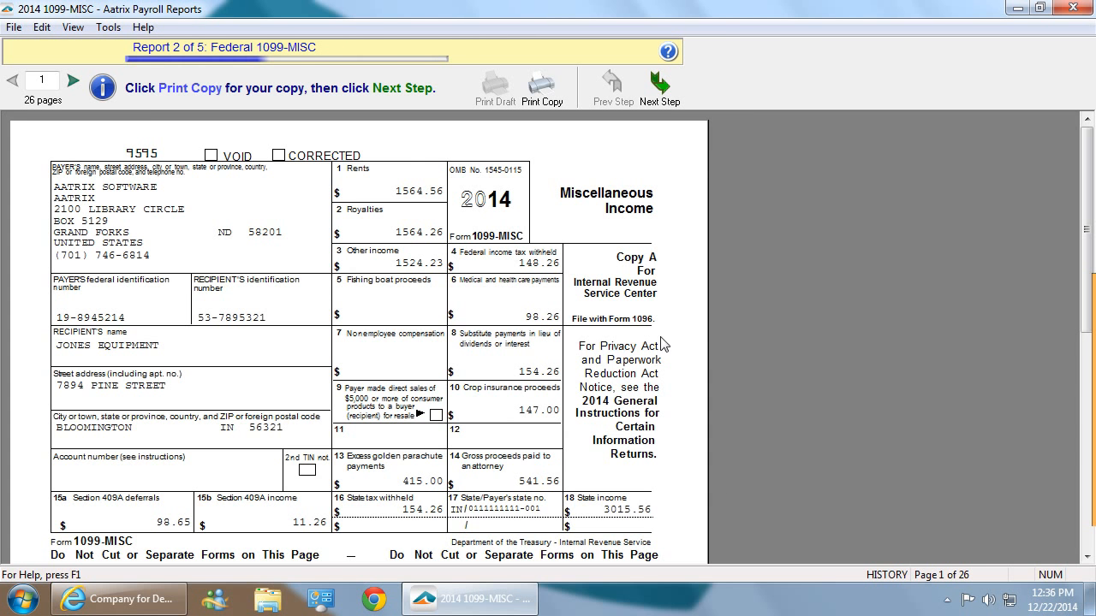
# Page through the Federal 1099-MISC forms and advance past the report without printing it.
pyautogui.click(74, 82)
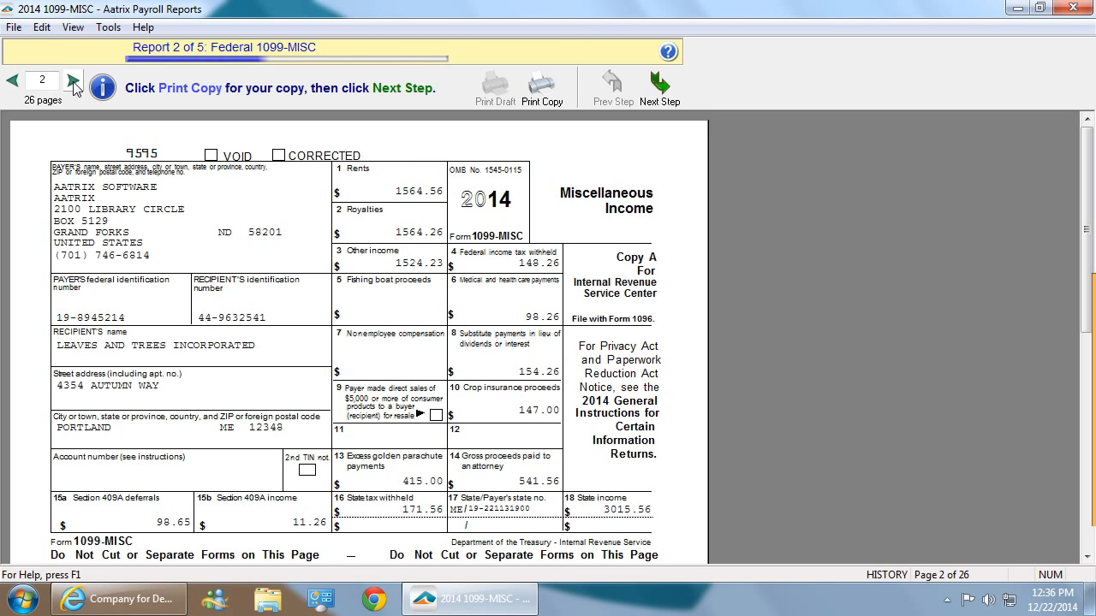
pyautogui.click(73, 82)
pyautogui.click(74, 82)
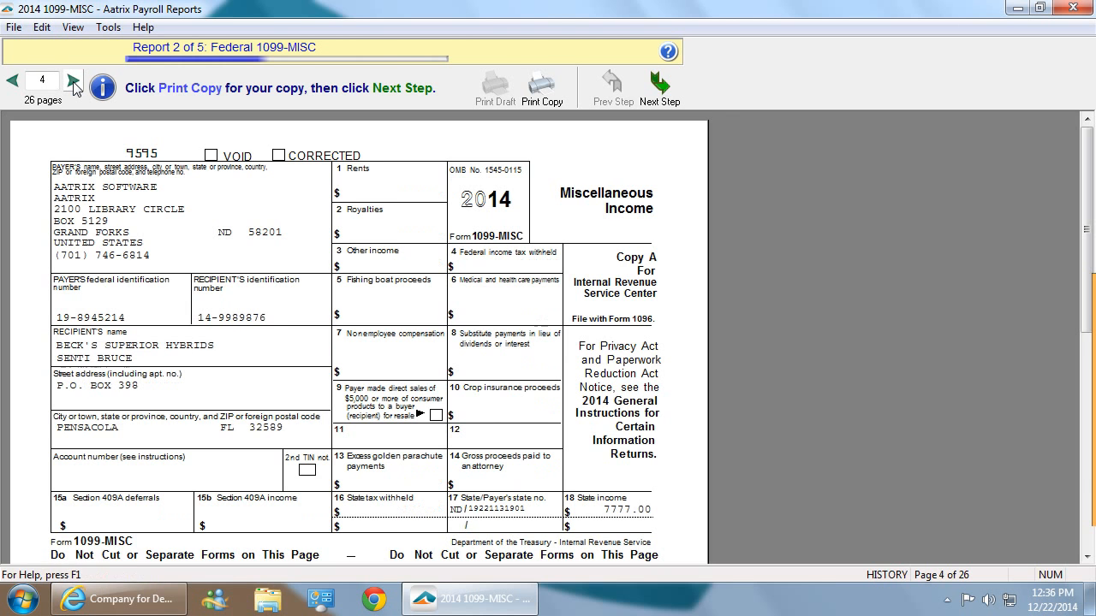
pyautogui.click(74, 82)
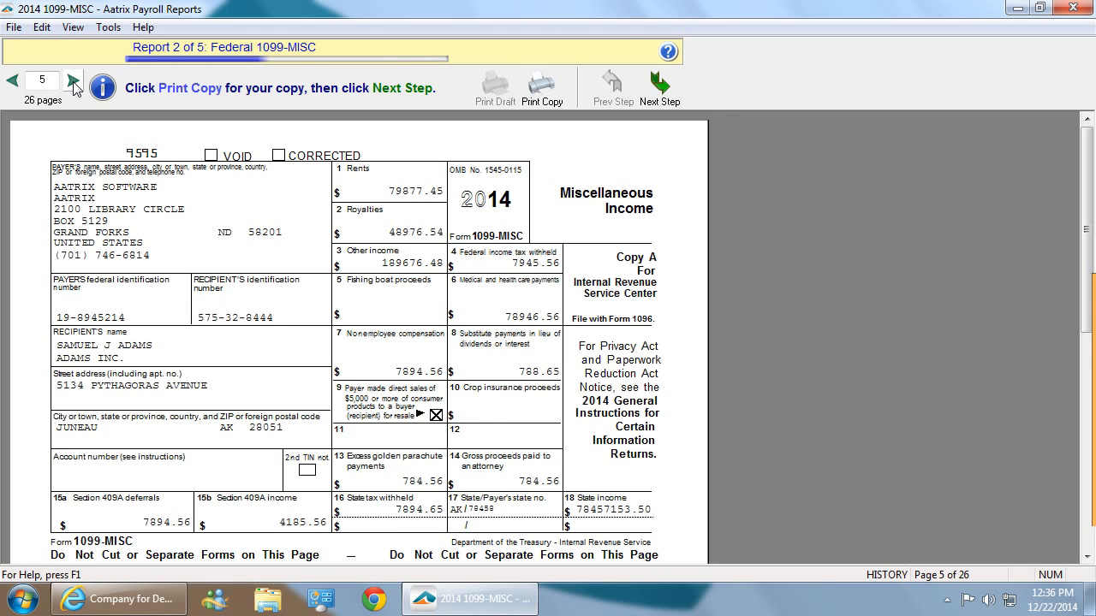
pyautogui.click(73, 82)
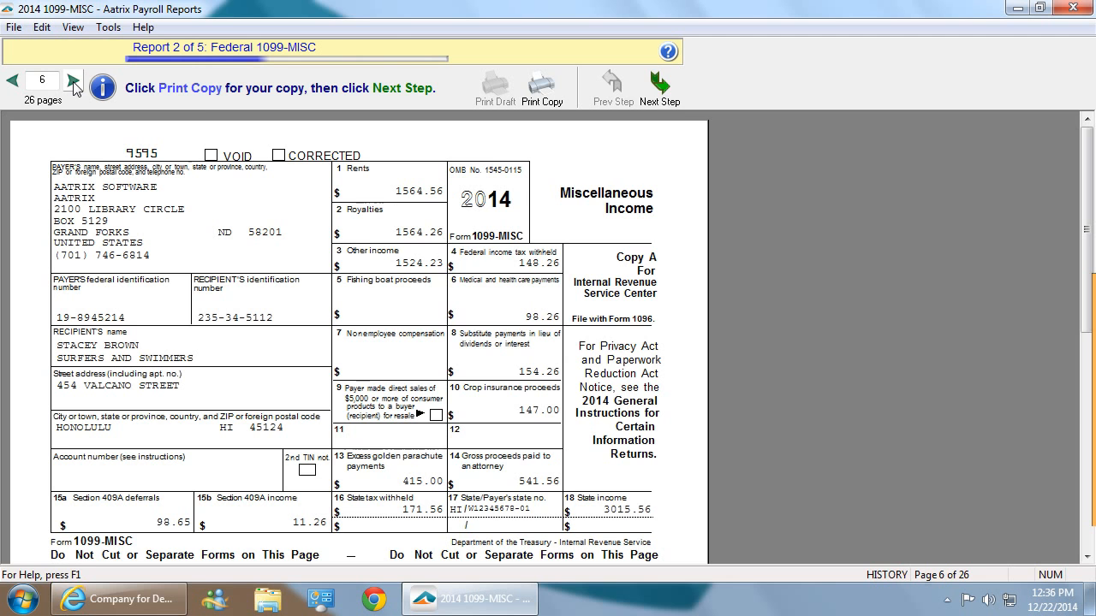
pyautogui.click(665, 93)
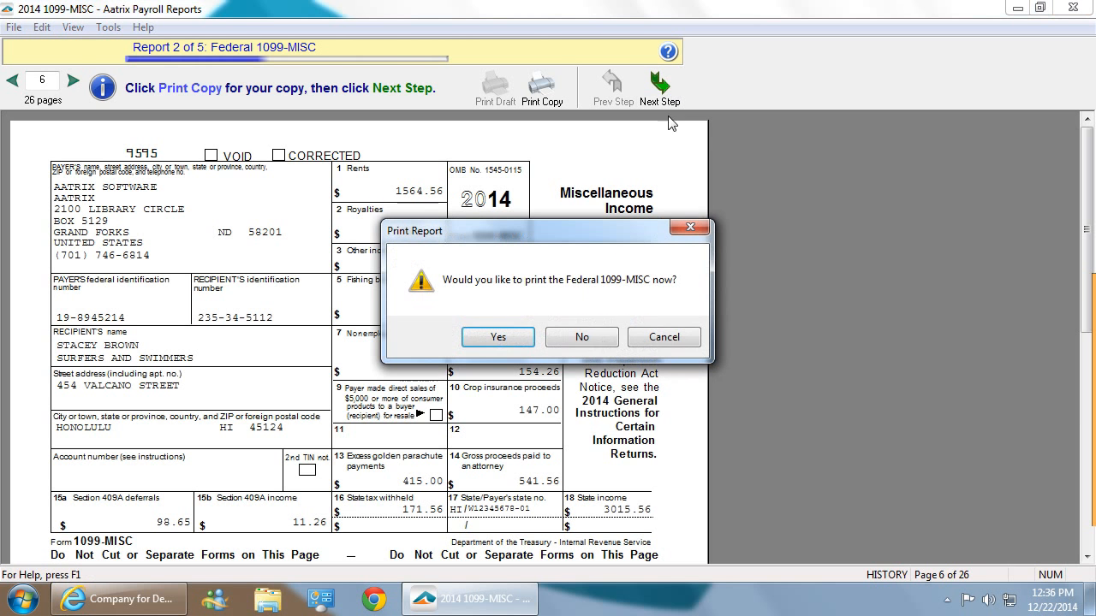
pyautogui.click(589, 341)
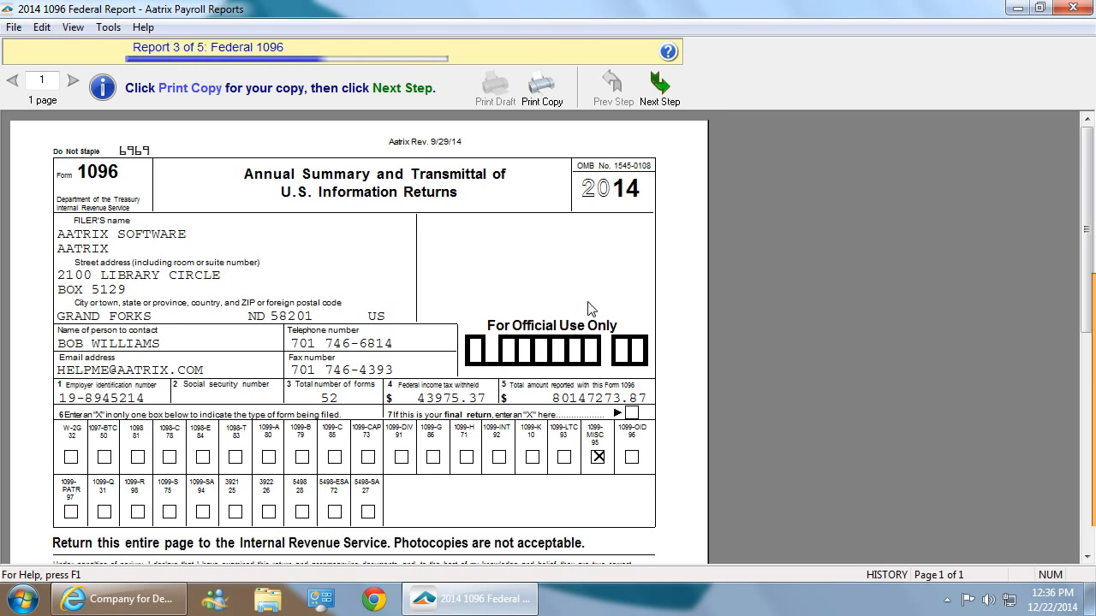
# Review the Federal 1096 transmittal and advance past it without printing.
pyautogui.scroll(-3, 589, 308)
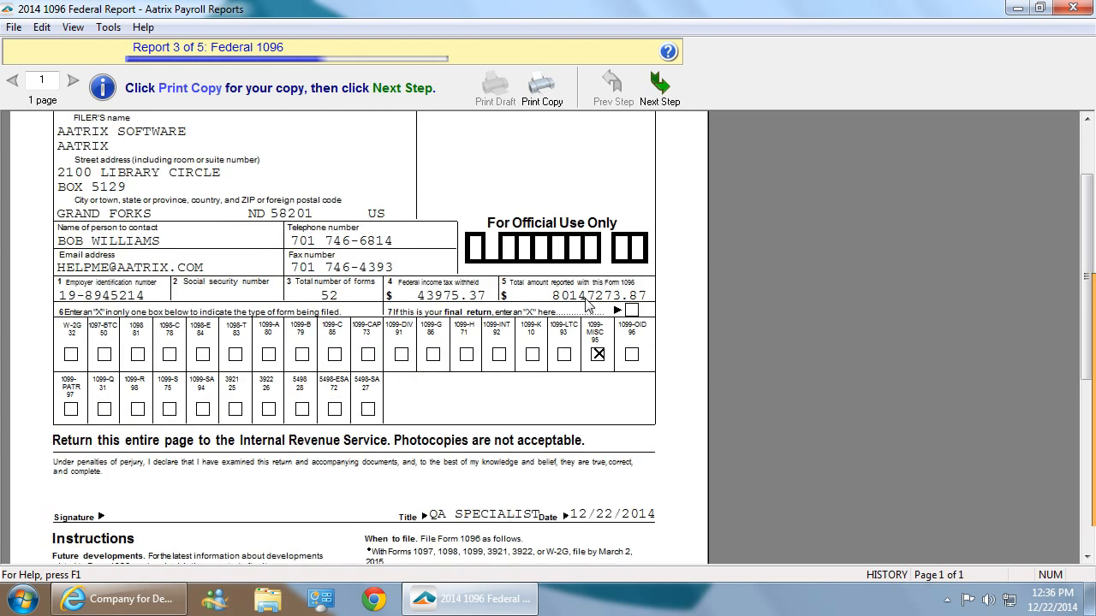
pyautogui.scroll(3, 586, 305)
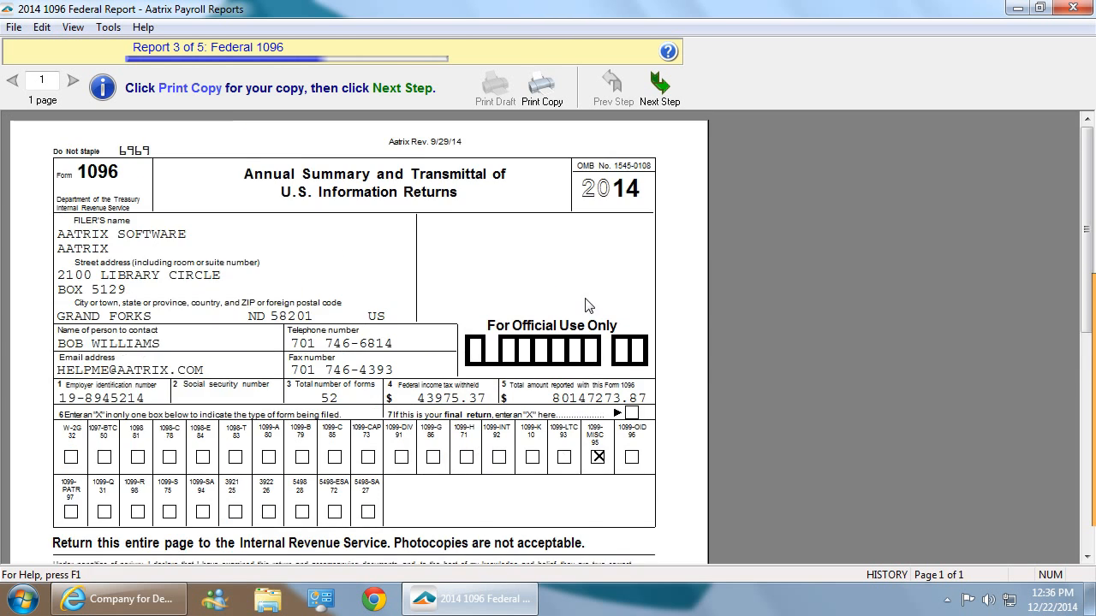
pyautogui.click(664, 94)
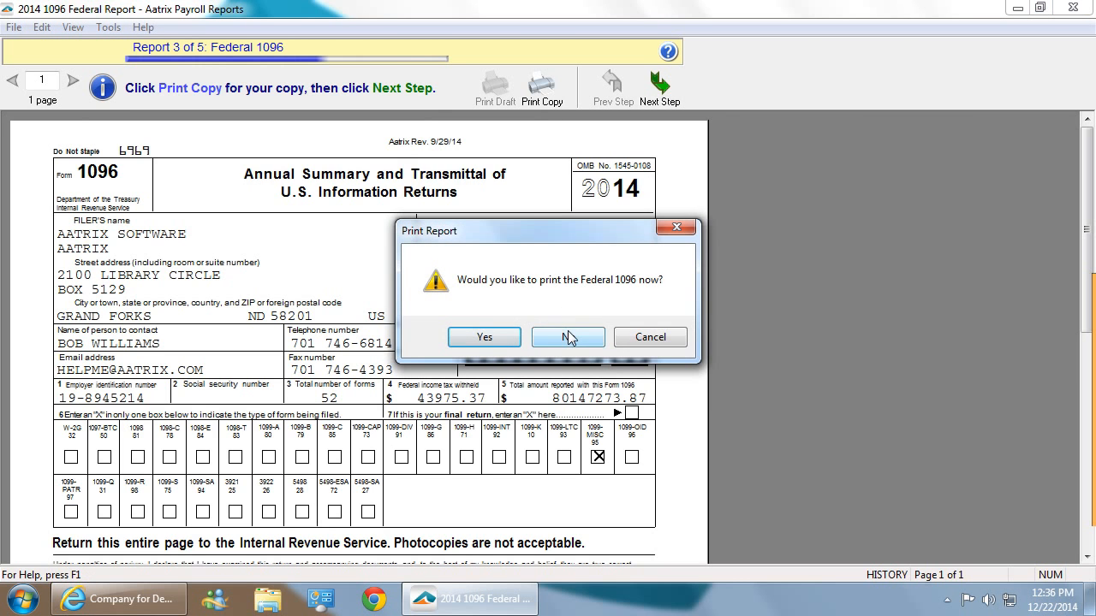
pyautogui.click(567, 334)
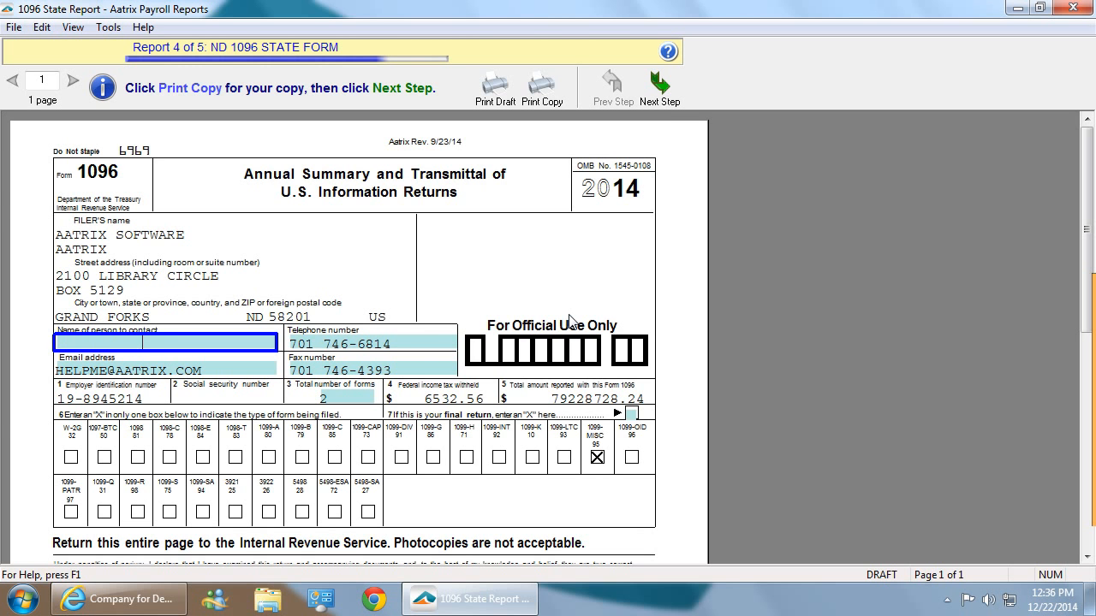
# Agree to the final-review notice for the ND 1096 State Form and advance without printing it.
pyautogui.click(660, 86)
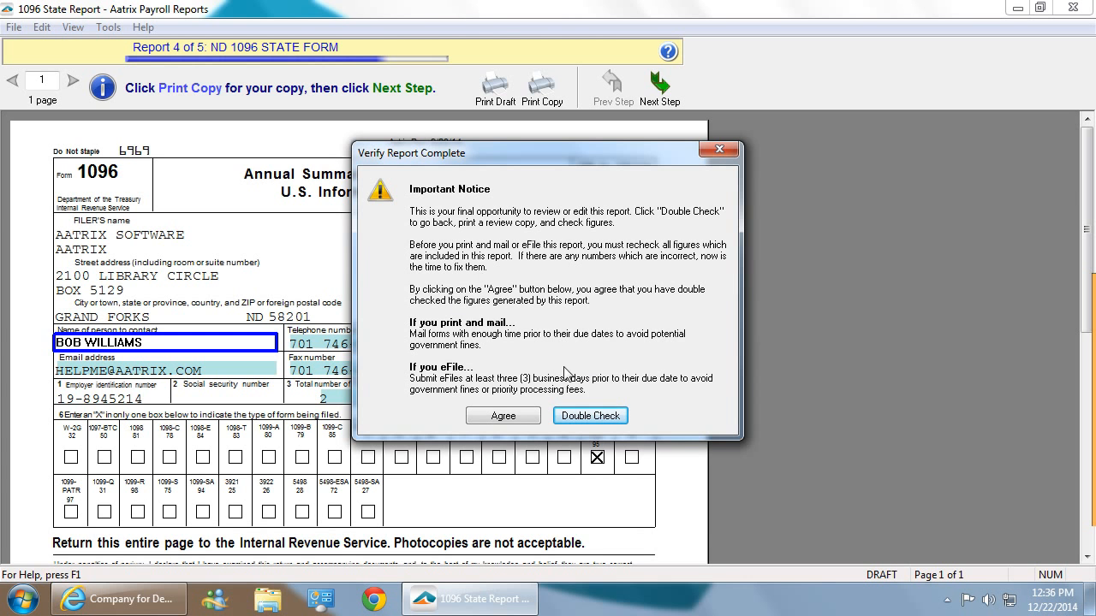
pyautogui.click(502, 416)
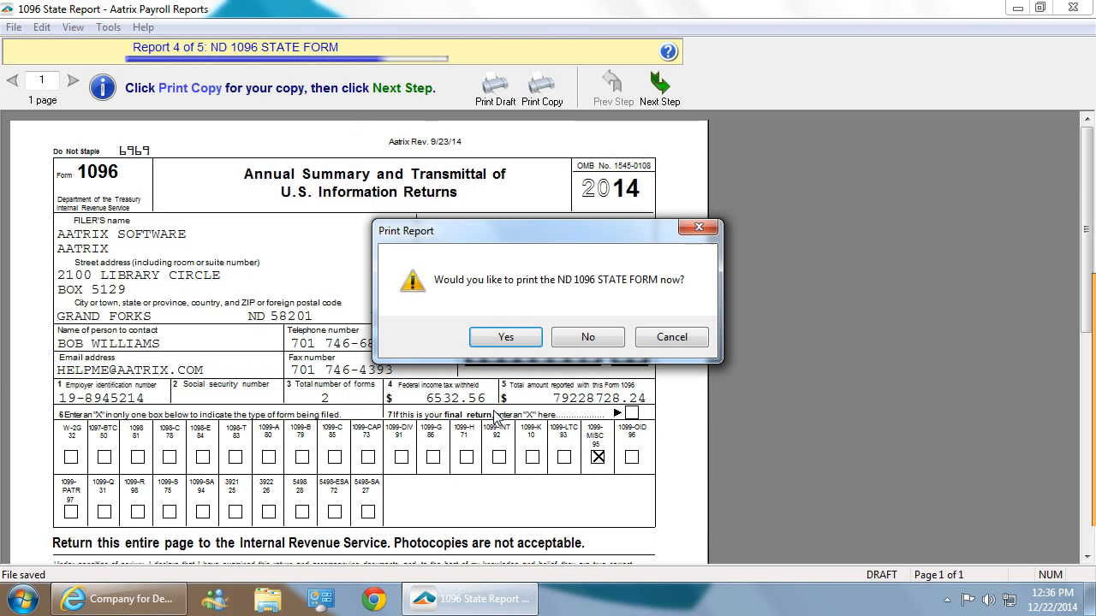
pyautogui.click(583, 337)
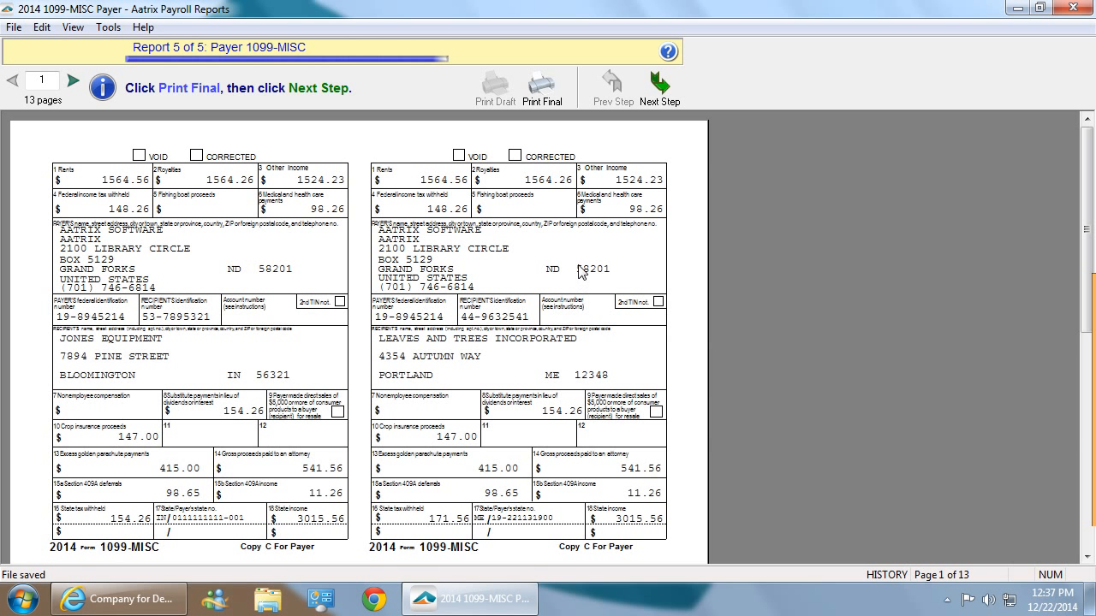
# Advance past the Payer 1099-MISC copies without printing them.
pyautogui.click(661, 96)
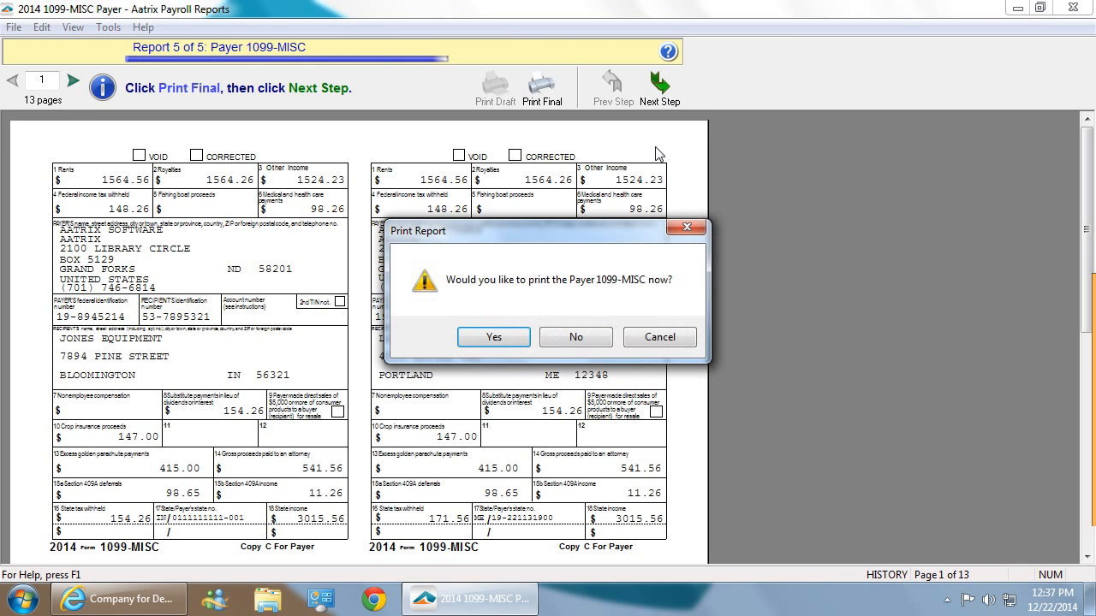
pyautogui.click(578, 339)
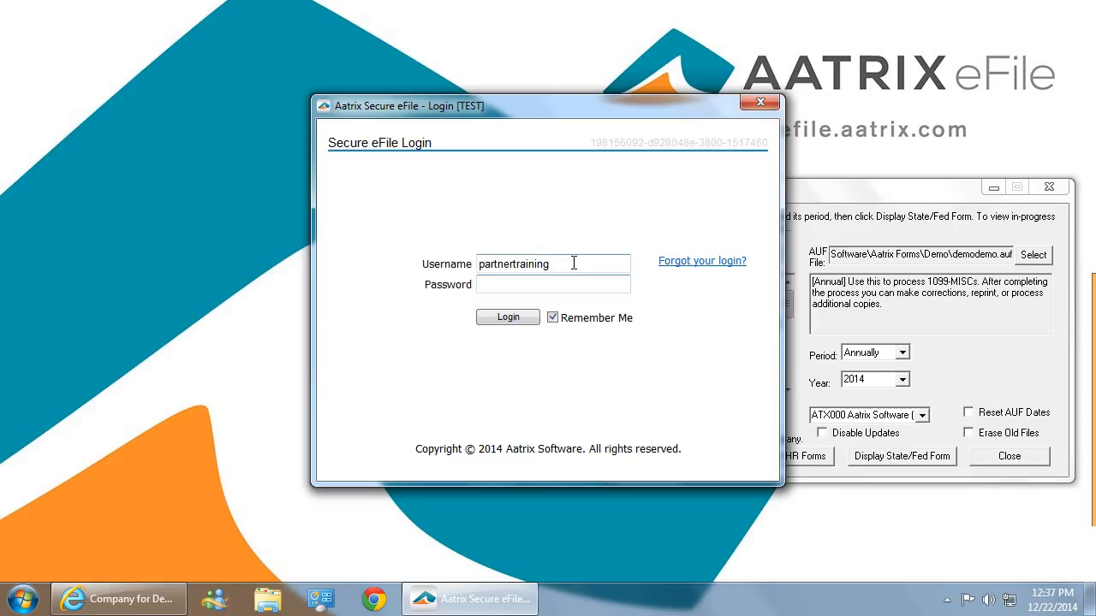
# Replace the Secure eFile login username with the demonstration account's username.
pyautogui.moveTo(573, 263); pyautogui.dragTo(392, 257)
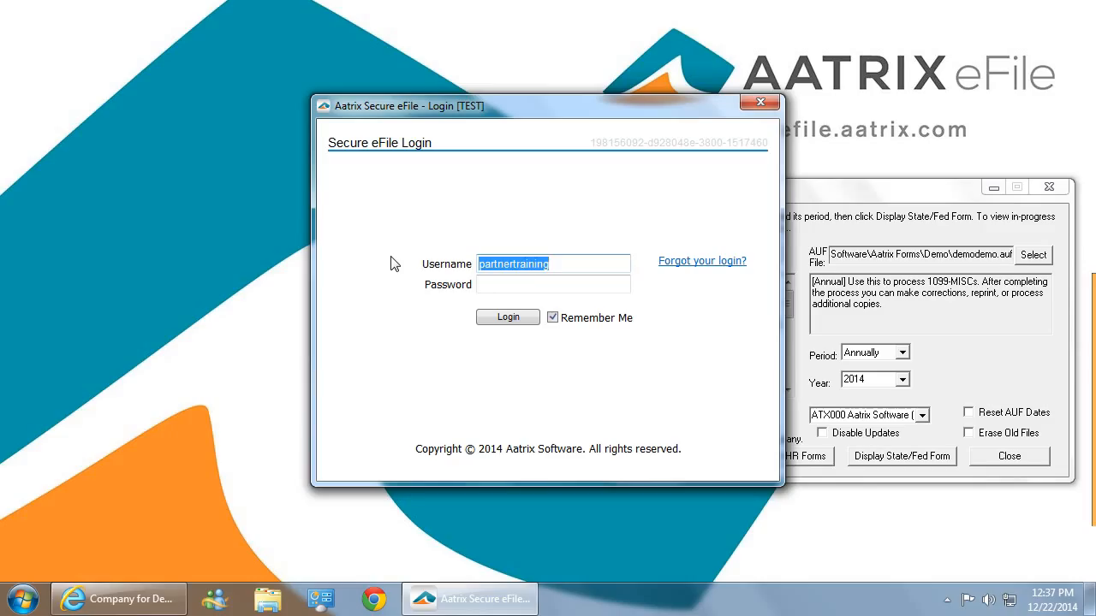
pyautogui.write('aatri')
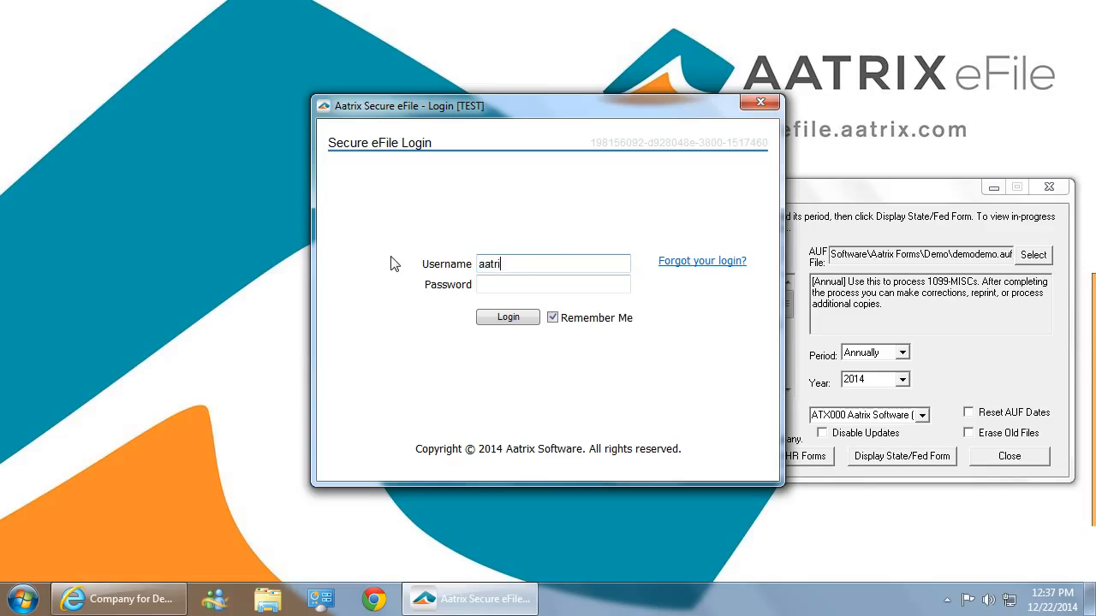
pyautogui.write('xdemonstration')
# Enter the account password and log in to Secure eFile.
pyautogui.click(504, 286)
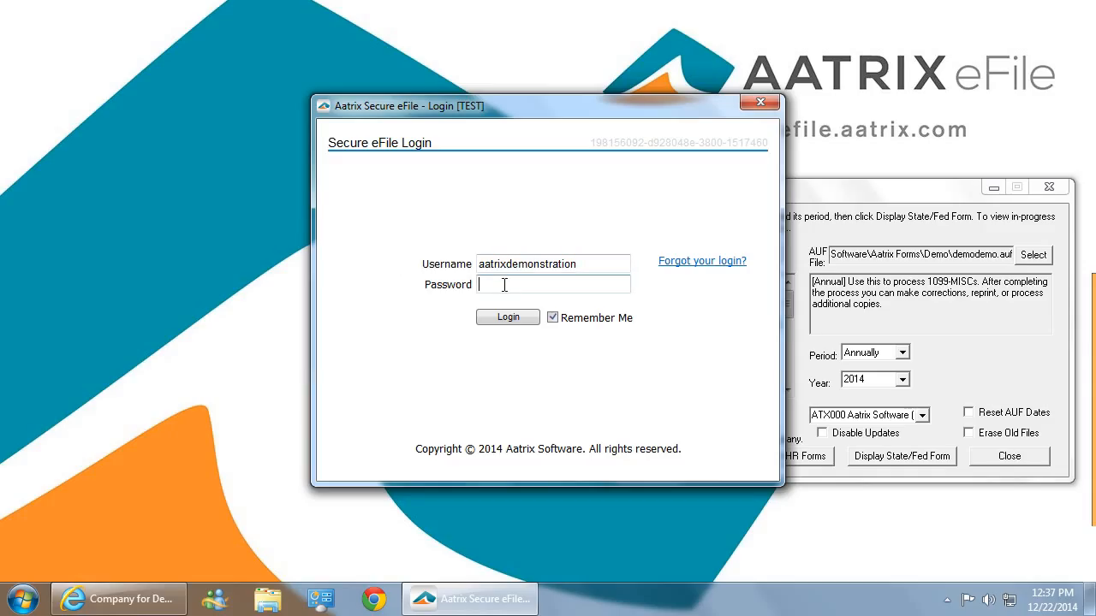
pyautogui.write('********')
pyautogui.click(508, 320)
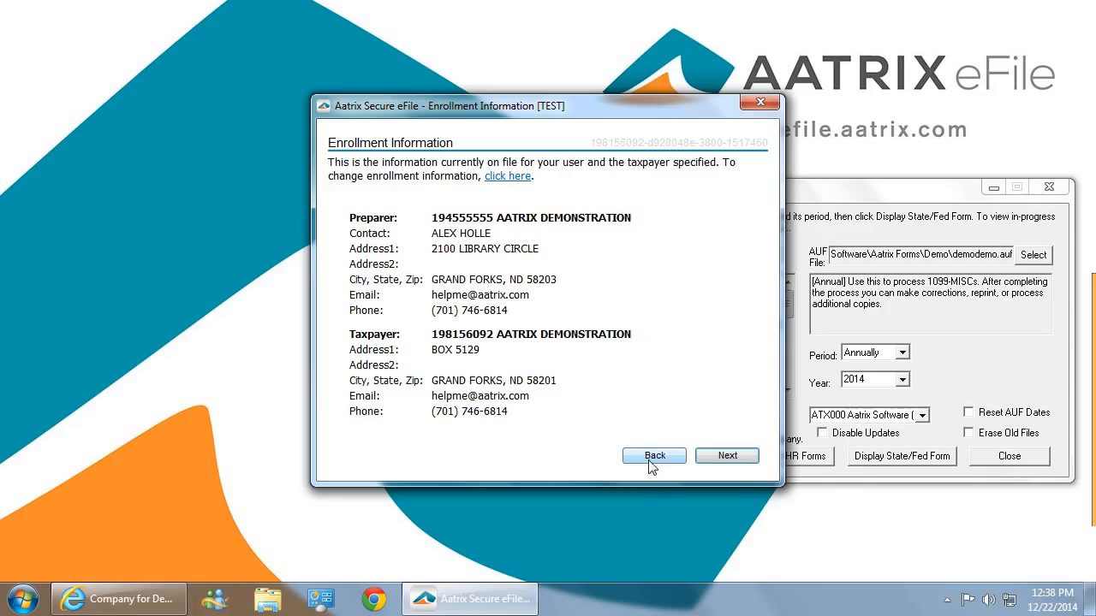
# Confirm the enrollment information and accept the filing charges.
pyautogui.click(758, 456)
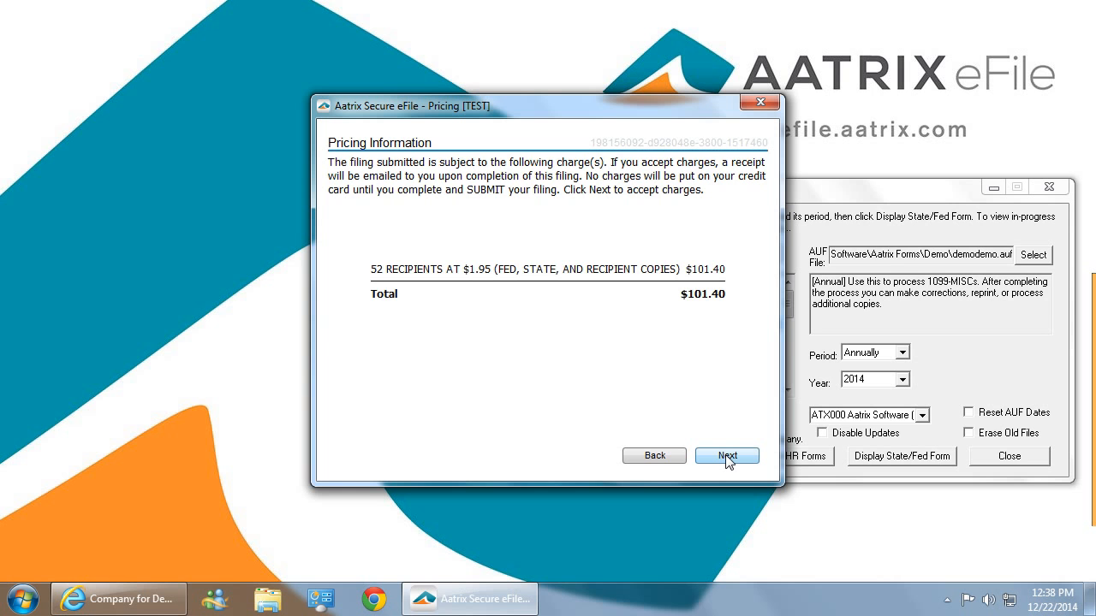
pyautogui.click(728, 457)
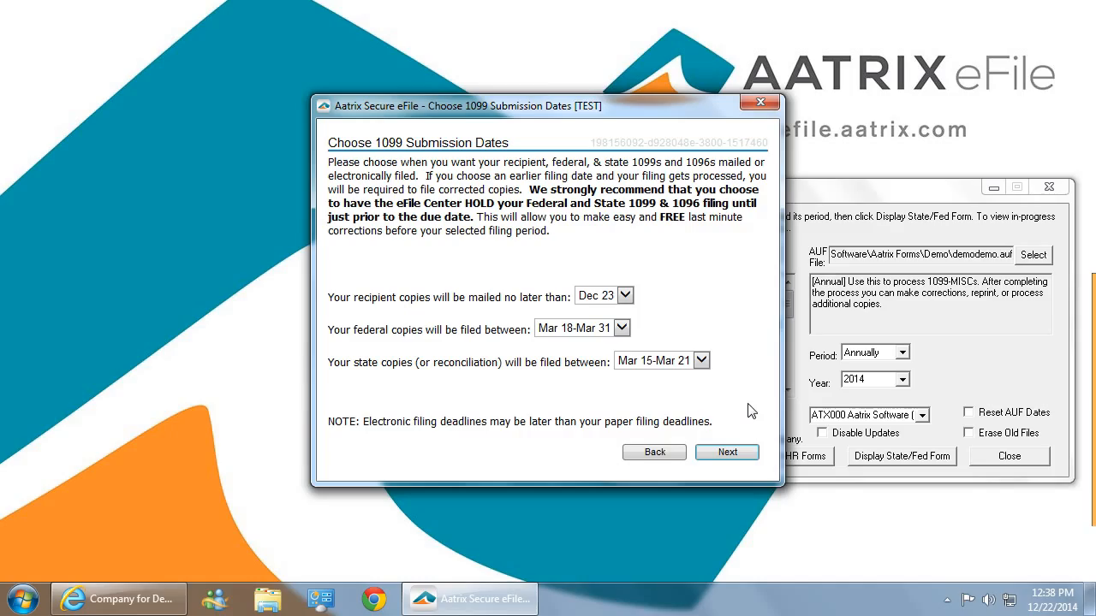
# Keep the default submission dates and saved credit card details, and submit the 1099-MISC filing.
pyautogui.click(727, 450)
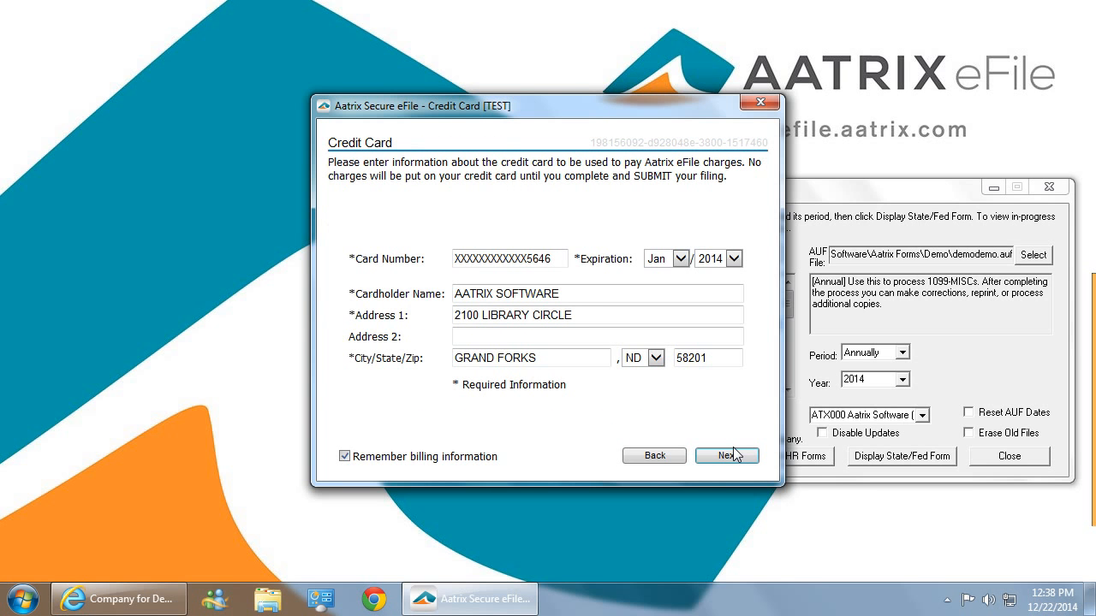
pyautogui.click(736, 454)
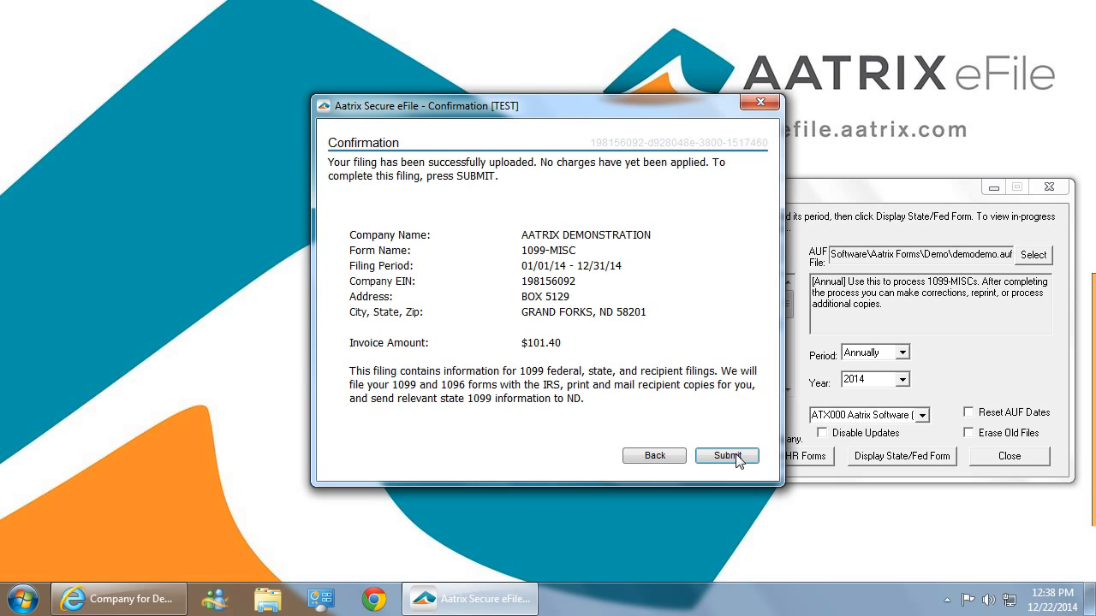
pyautogui.click(735, 456)
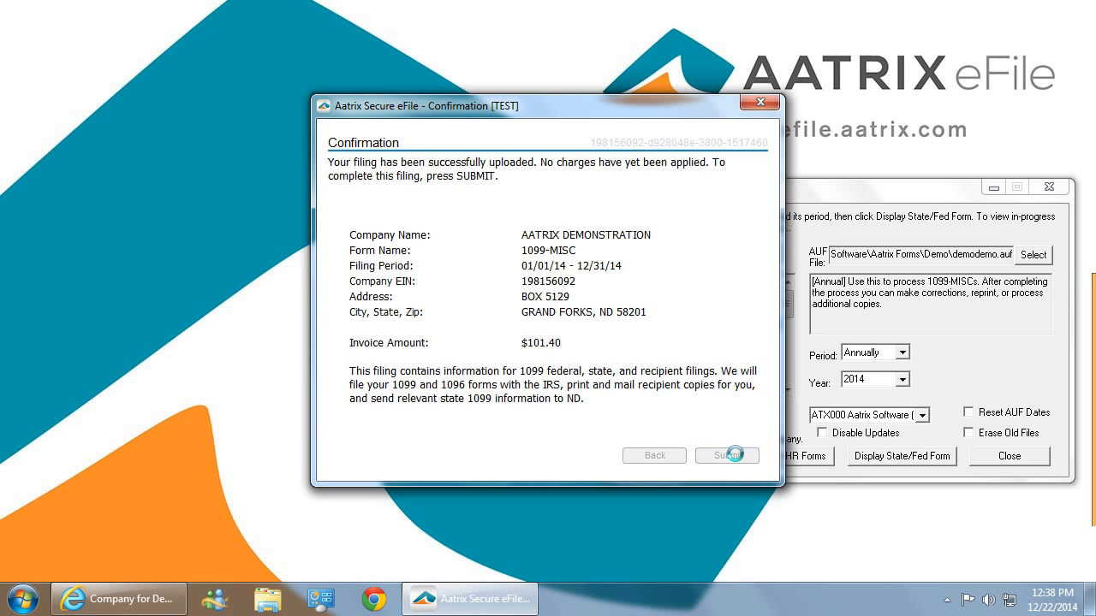